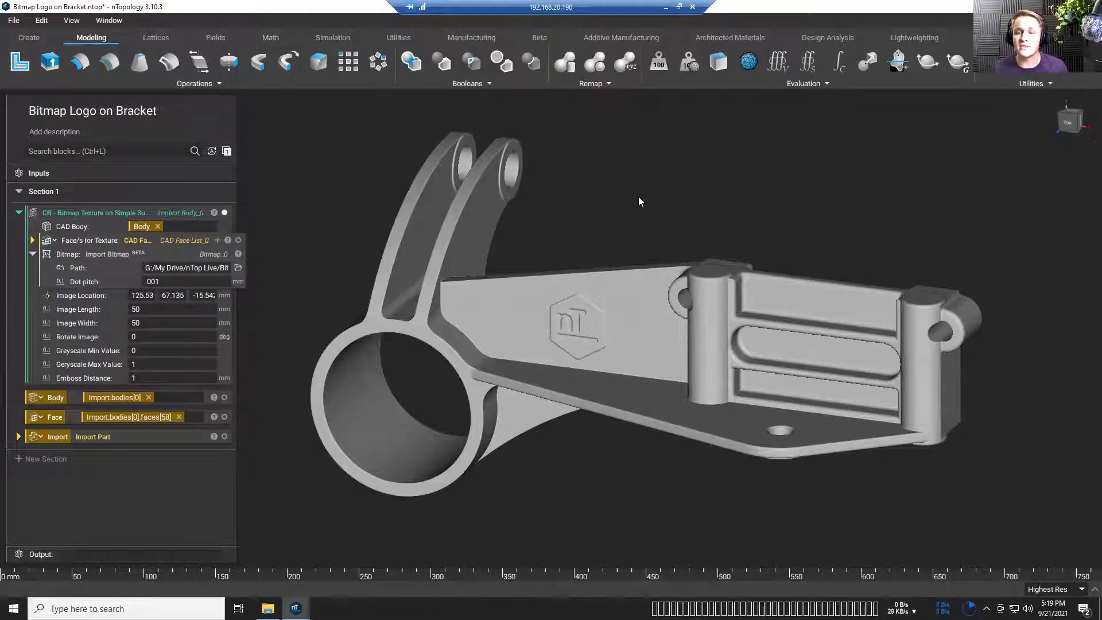
Inspect the bare bracket, its flat face and the texture block's image location
{"action": "left_click", "coordinate": [120, 440]}
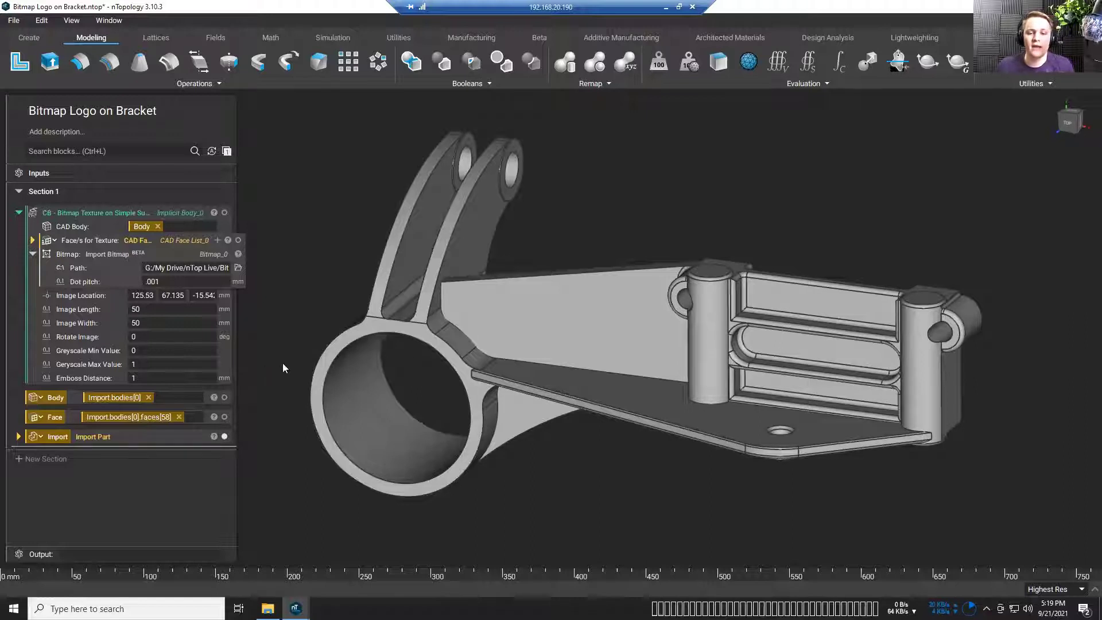
{"action": "left_click", "coordinate": [589, 314]}
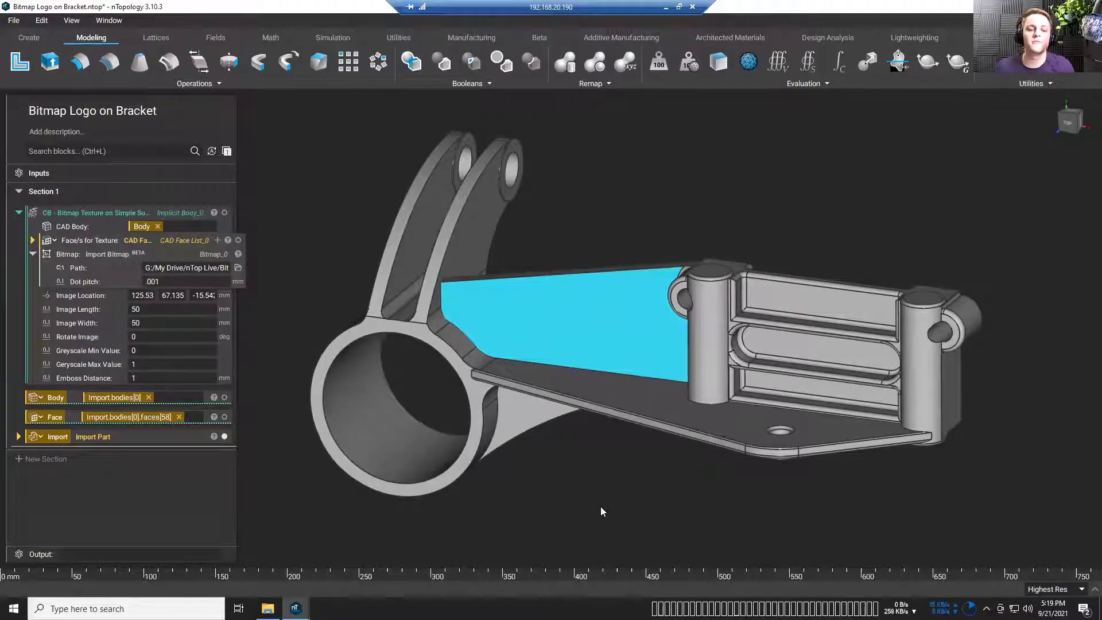
{"action": "left_click", "coordinate": [618, 496]}
{"action": "left_click", "coordinate": [92, 213]}
{"action": "left_click", "coordinate": [300, 217]}
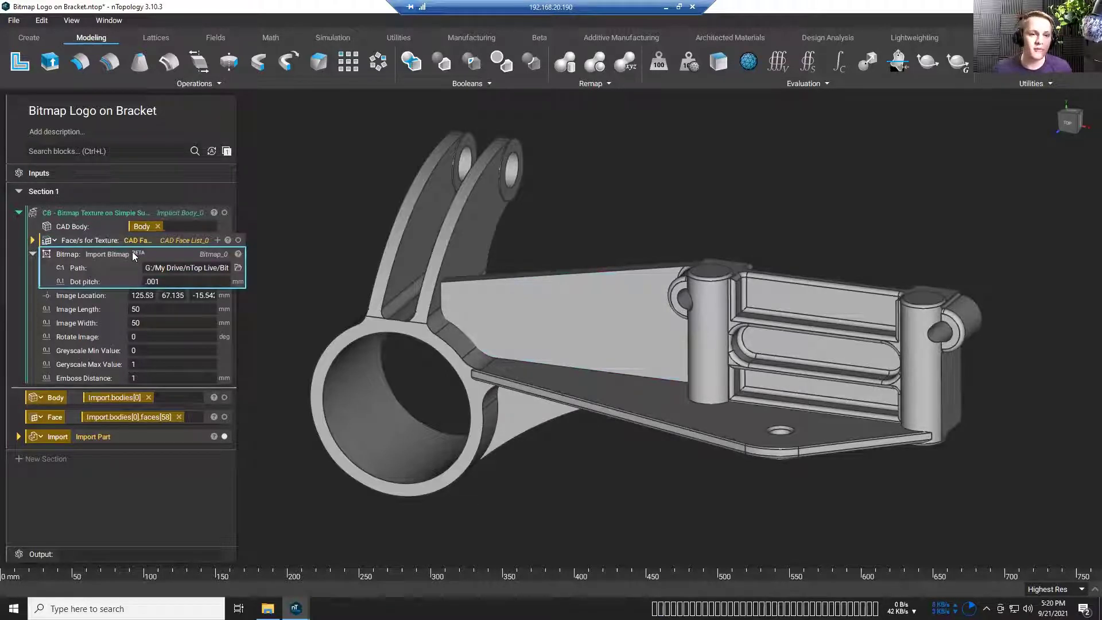
{"action": "double_click", "coordinate": [173, 295]}
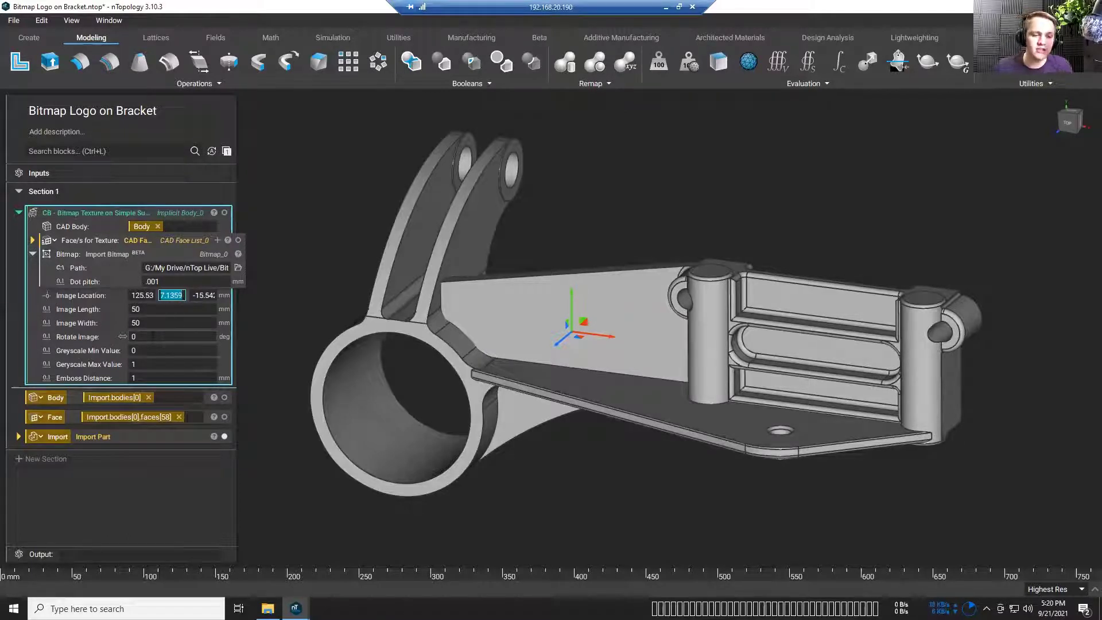
{"action": "left_click", "coordinate": [283, 291]}
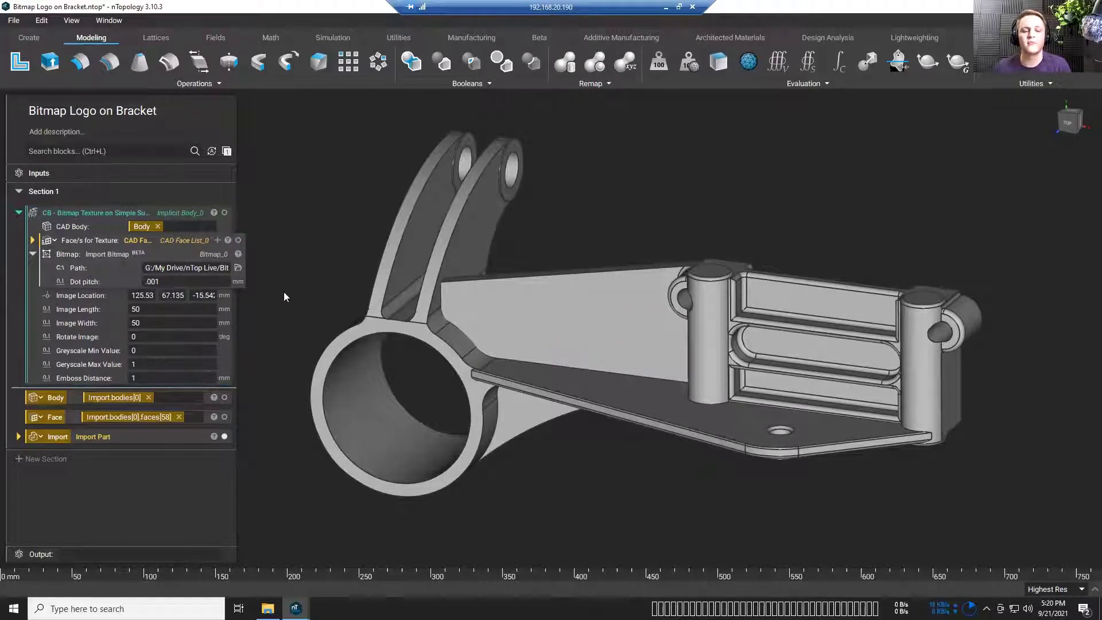
{"action": "left_click", "coordinate": [177, 211]}
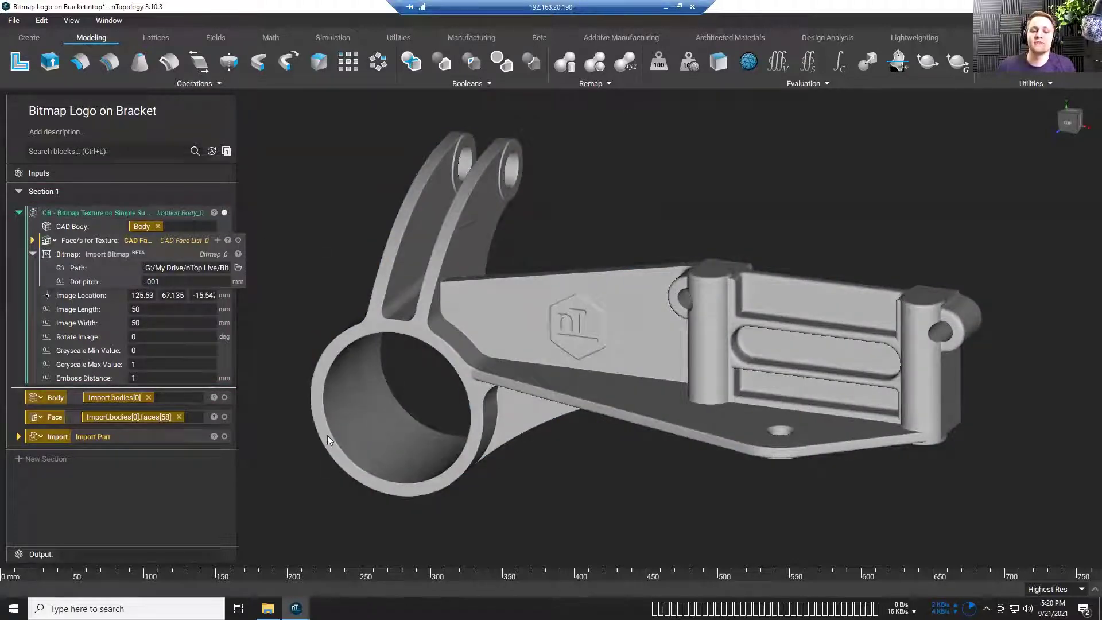
Swap the bitmap to nTopology Logo White and set Image Width to 150
{"action": "left_click", "coordinate": [238, 268]}
{"action": "left_click", "coordinate": [531, 210]}
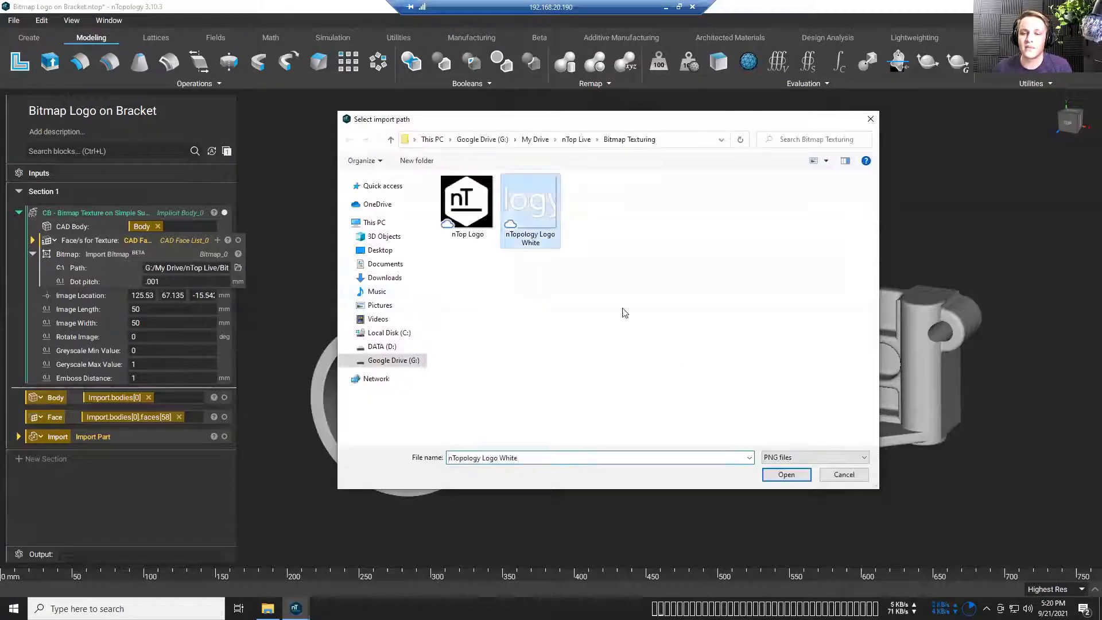
{"action": "left_click", "coordinate": [786, 474]}
{"action": "left_click", "coordinate": [132, 322]}
{"action": "type", "text": "1"}
{"action": "key", "text": "Return"}
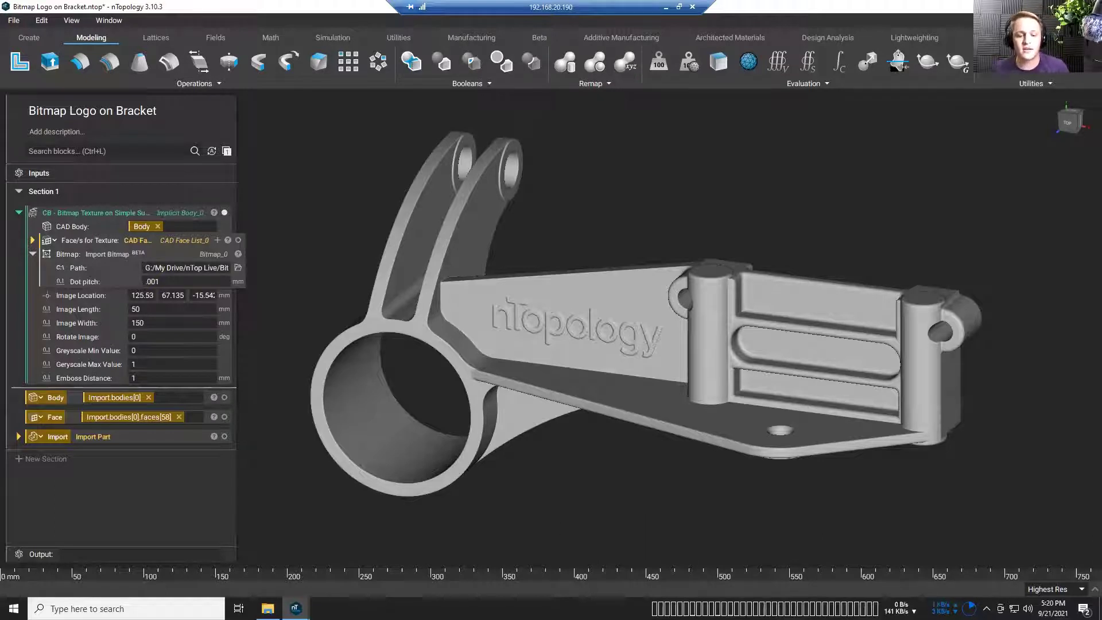
Switch to the other bracket notebook and list its imported blocks
{"action": "left_click", "coordinate": [345, 543]}
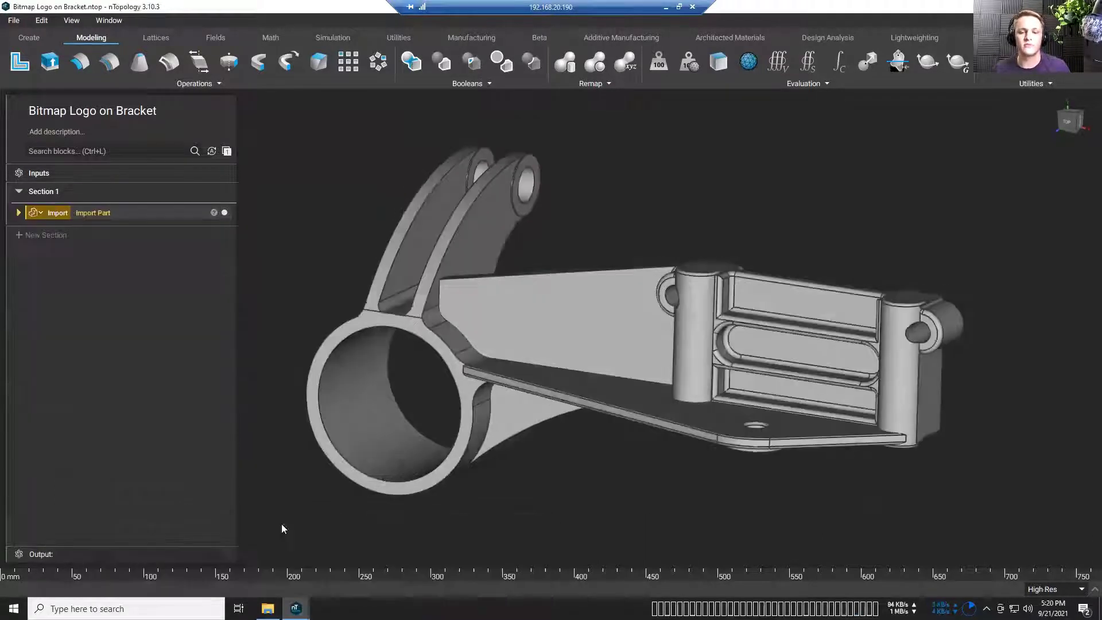
{"action": "mouse_move", "coordinate": [573, 466]}
{"action": "right_mouse_down"}
{"action": "mouse_move", "coordinate": [601, 468]}
{"action": "mouse_move", "coordinate": [580, 483]}
{"action": "right_mouse_up"}
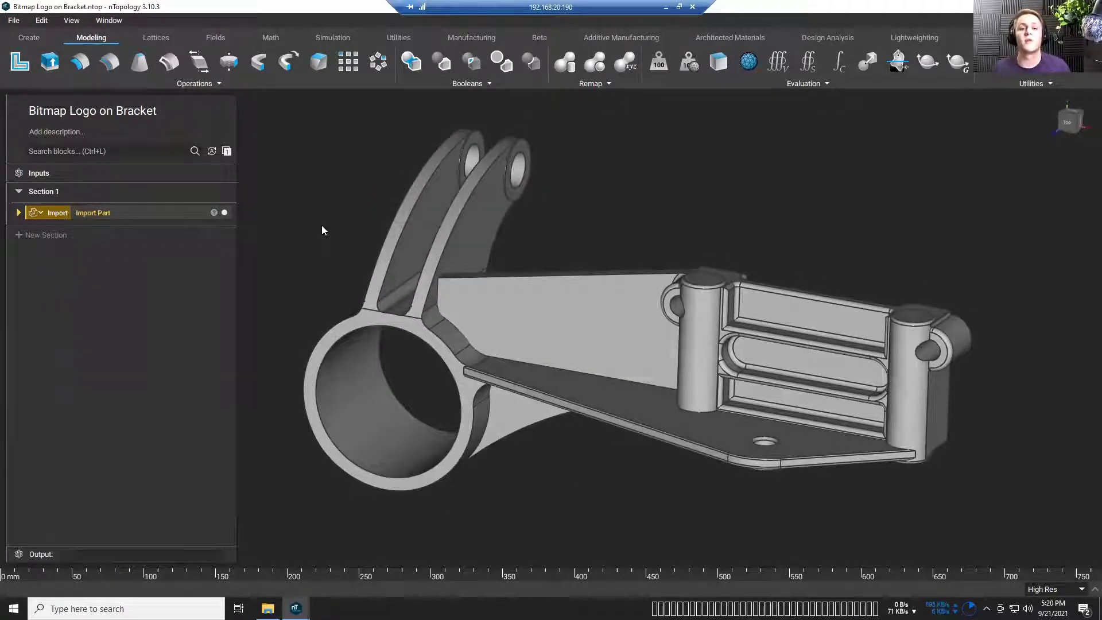
{"action": "left_click", "coordinate": [130, 151]}
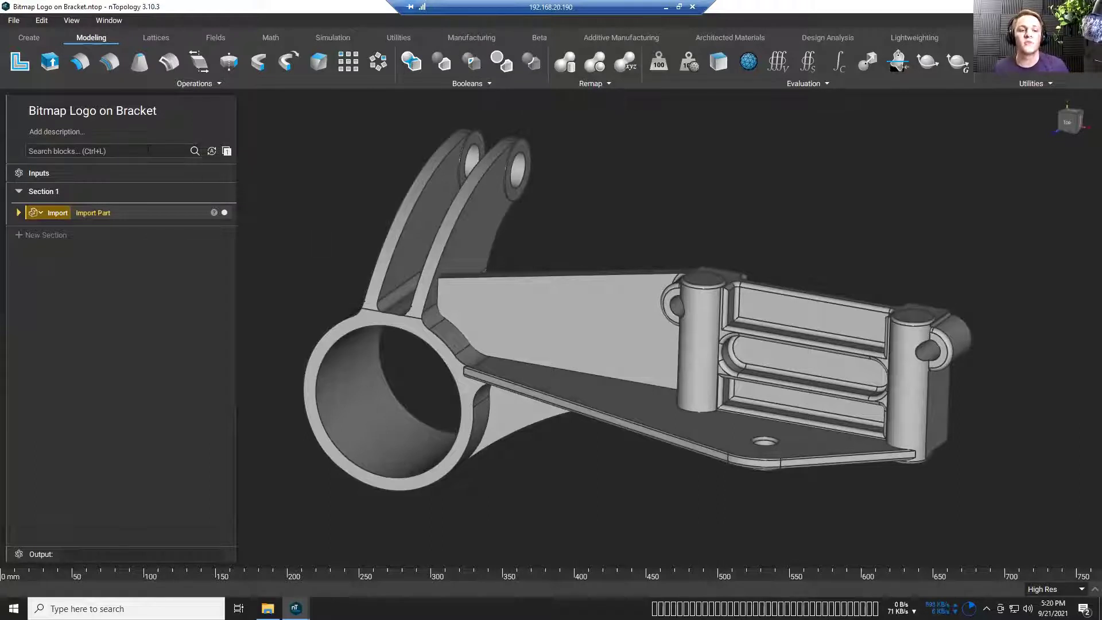
{"action": "left_click", "coordinate": [228, 150]}
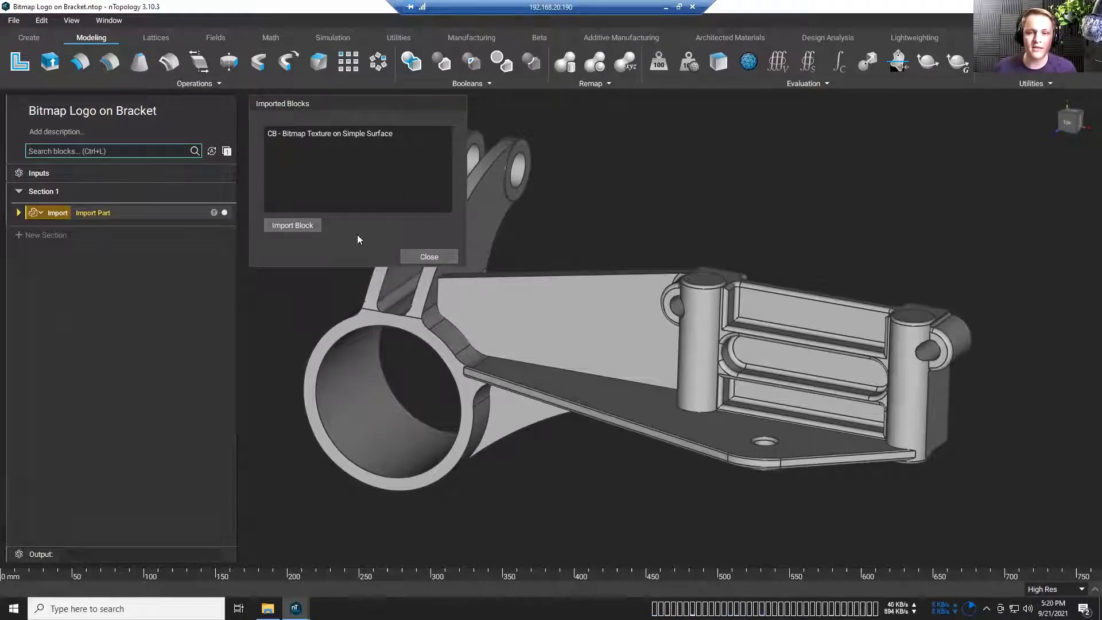
Insert the CB - Bitmap Texture on Simple Surface block from a block search
{"action": "left_click", "coordinate": [429, 257]}
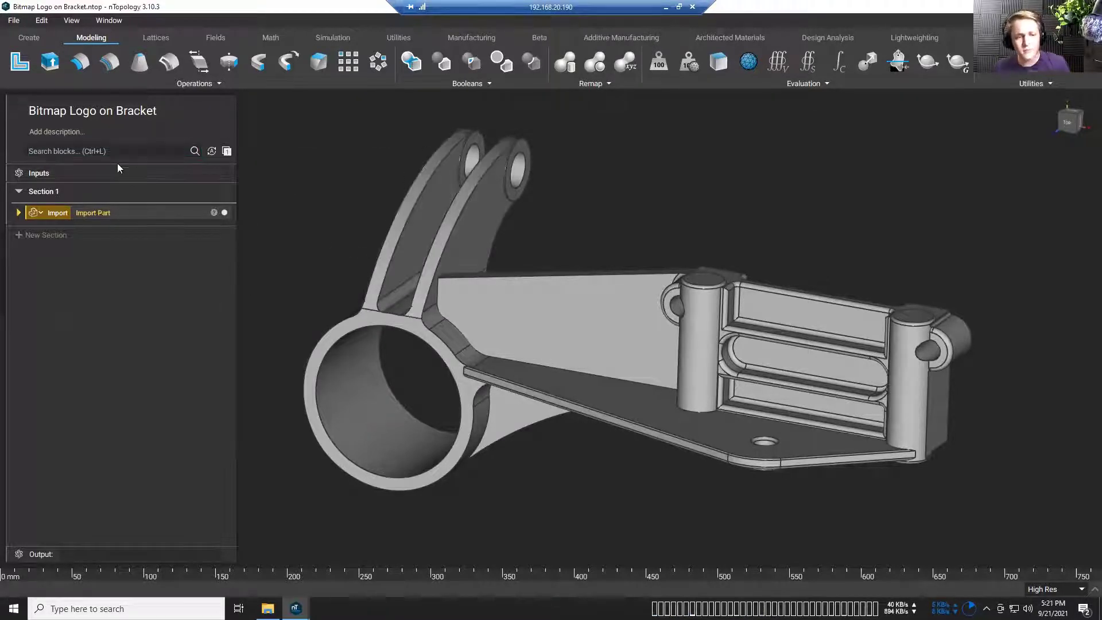
{"action": "left_click", "coordinate": [117, 153]}
{"action": "type", "text": "cb"}
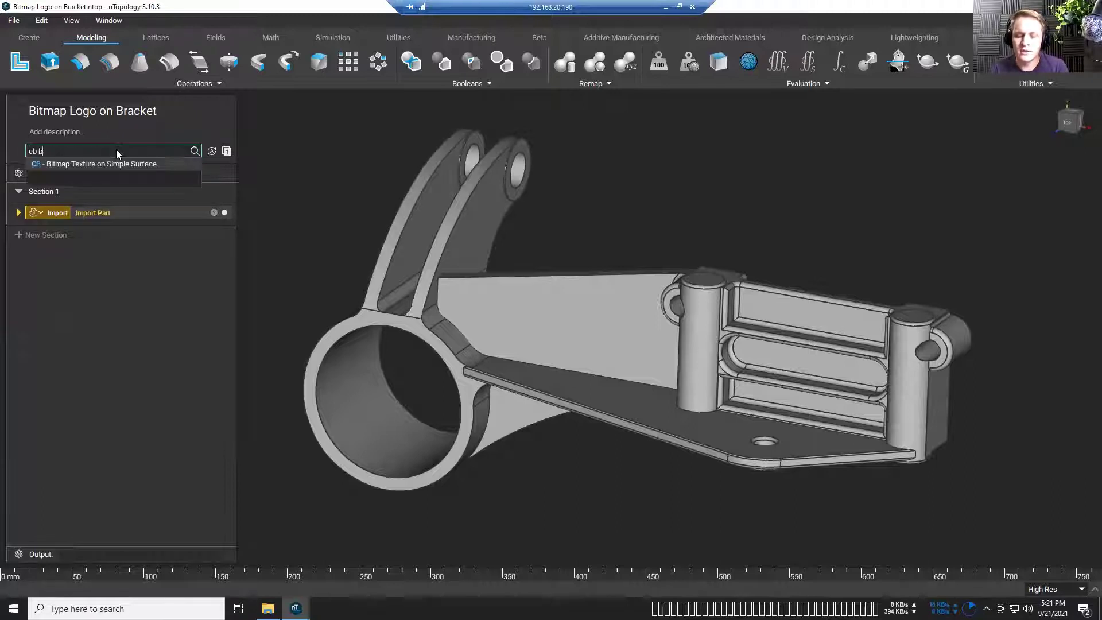
{"action": "type", "text": " b"}
{"action": "key", "text": "Down"}
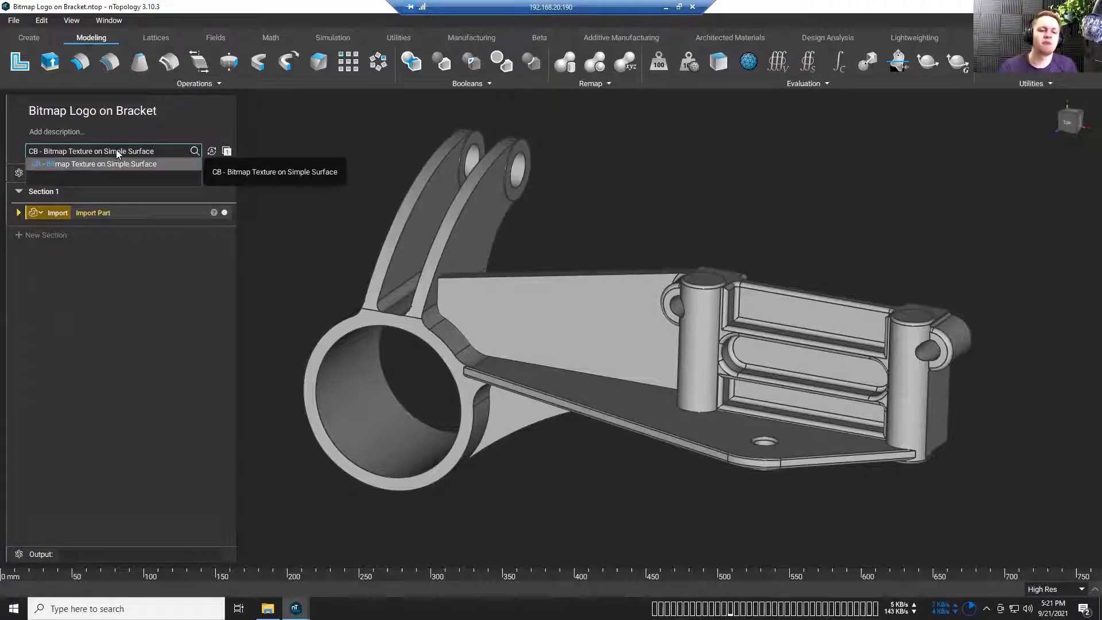
{"action": "key", "text": "Return"}
{"action": "left_click", "coordinate": [224, 223]}
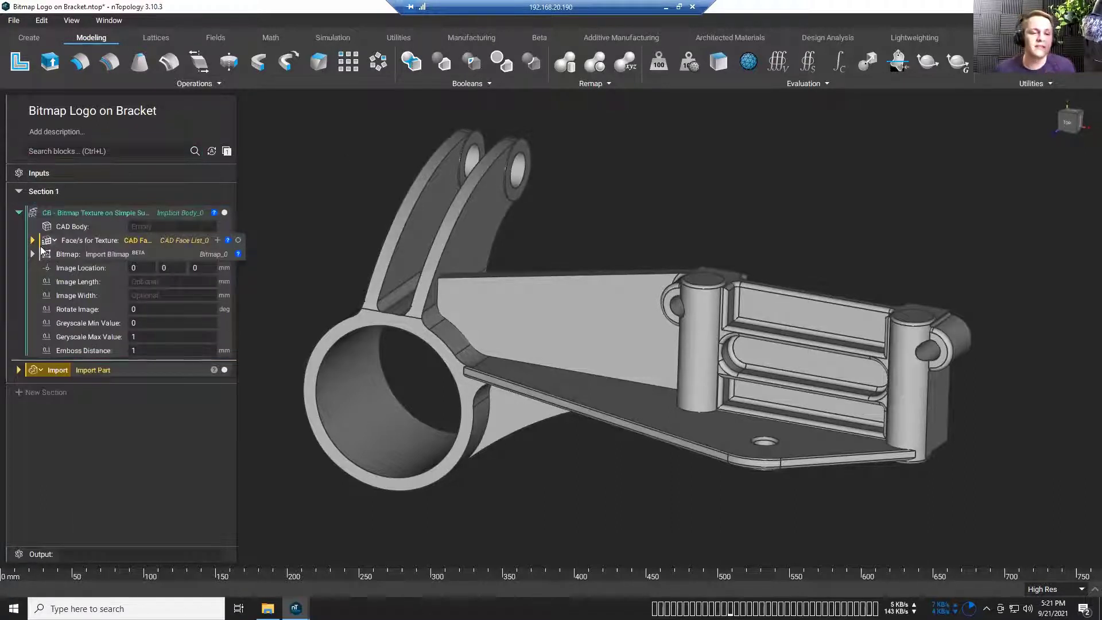
Review the new block's faces, image location, size, rotation, greyscale and emboss inputs
{"action": "left_click", "coordinate": [62, 224]}
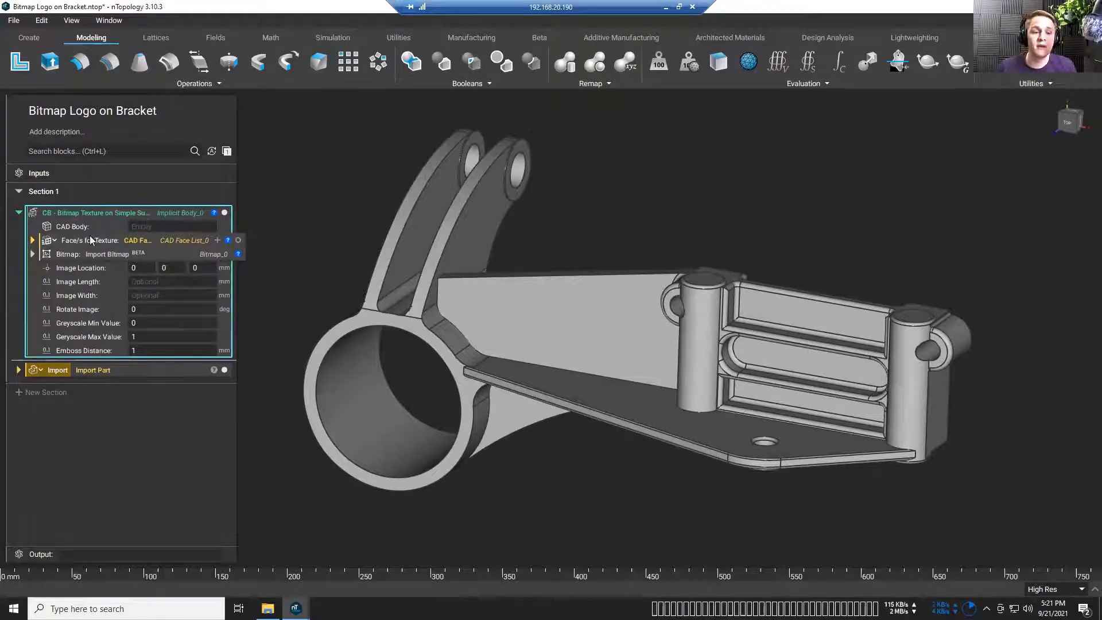
{"action": "left_click", "coordinate": [33, 240]}
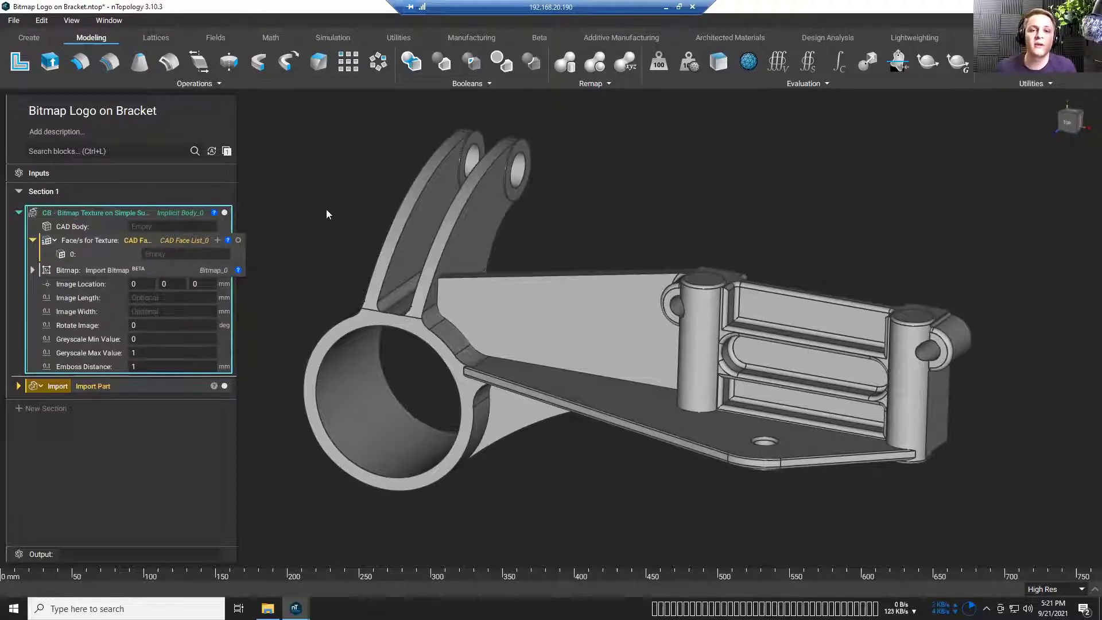
{"action": "left_click", "coordinate": [33, 240]}
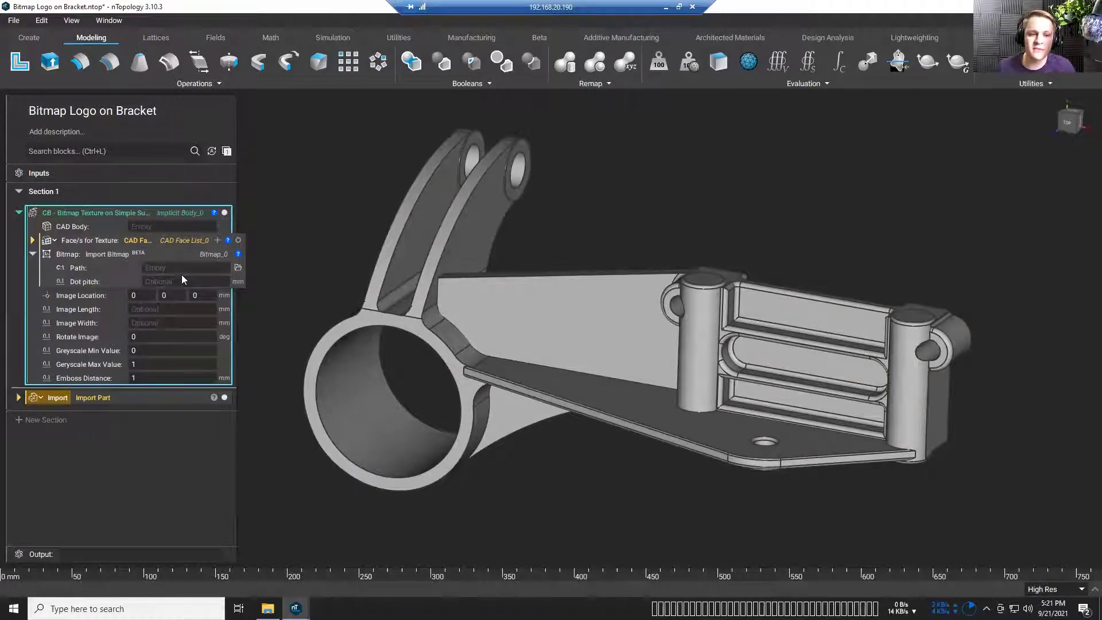
{"action": "left_click", "coordinate": [167, 296]}
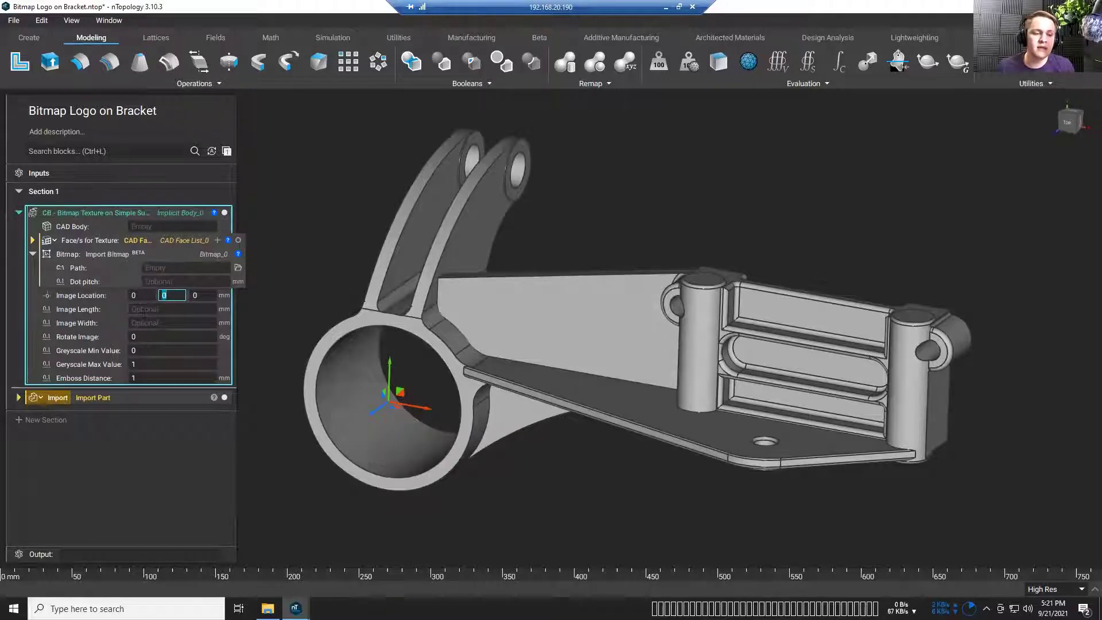
{"action": "key", "text": "Tab"}
{"action": "key", "text": "Tab"}
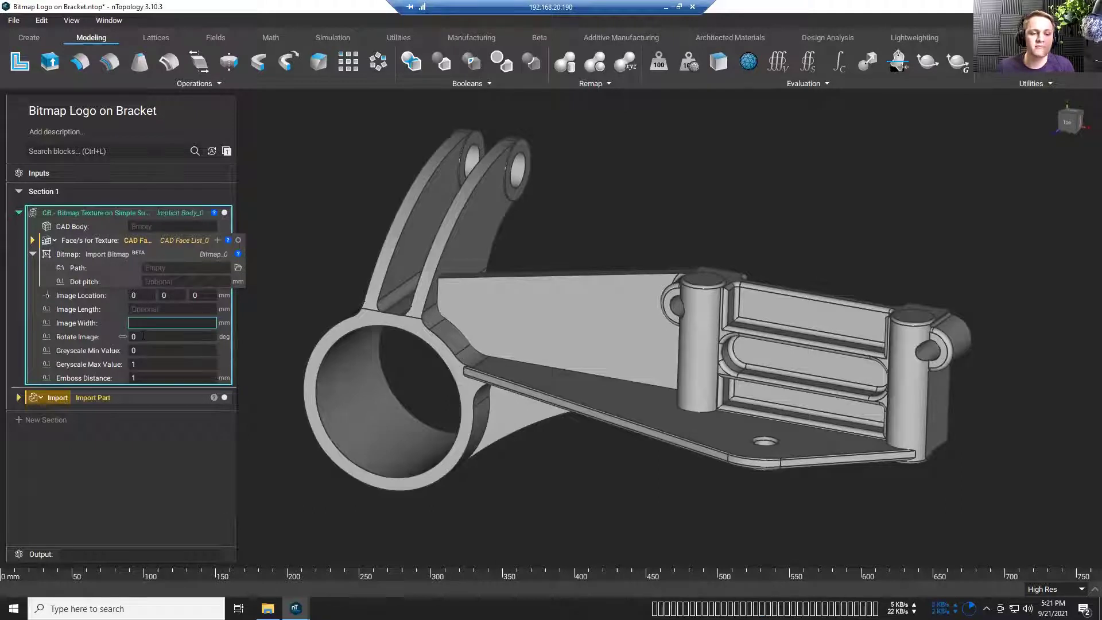
{"action": "key", "text": "Tab"}
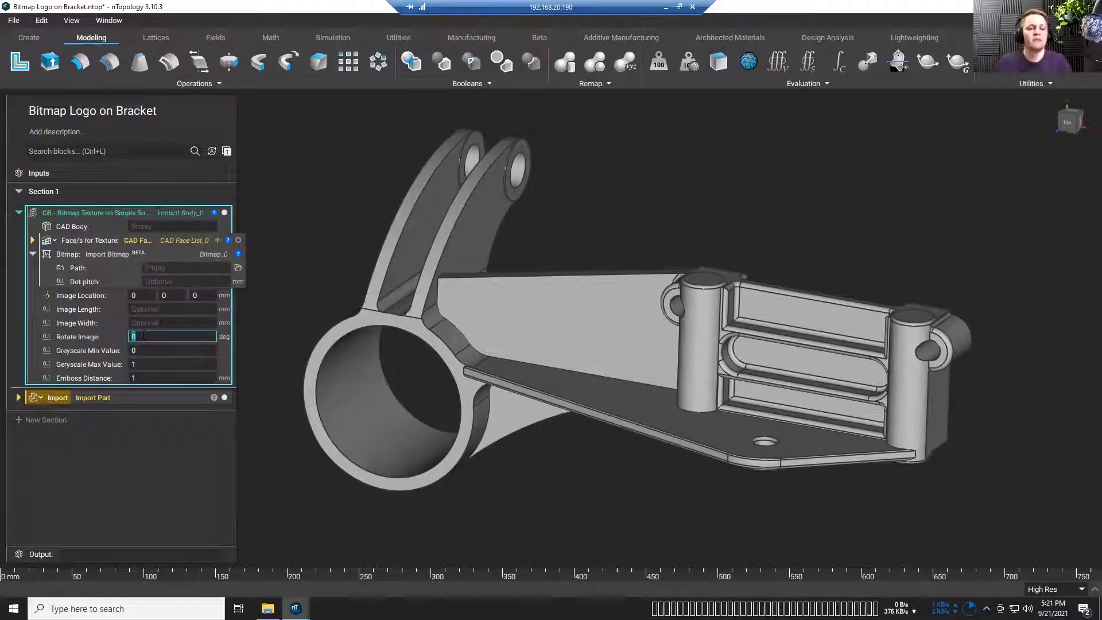
{"action": "key", "text": "Tab"}
{"action": "key", "text": "Tab"}
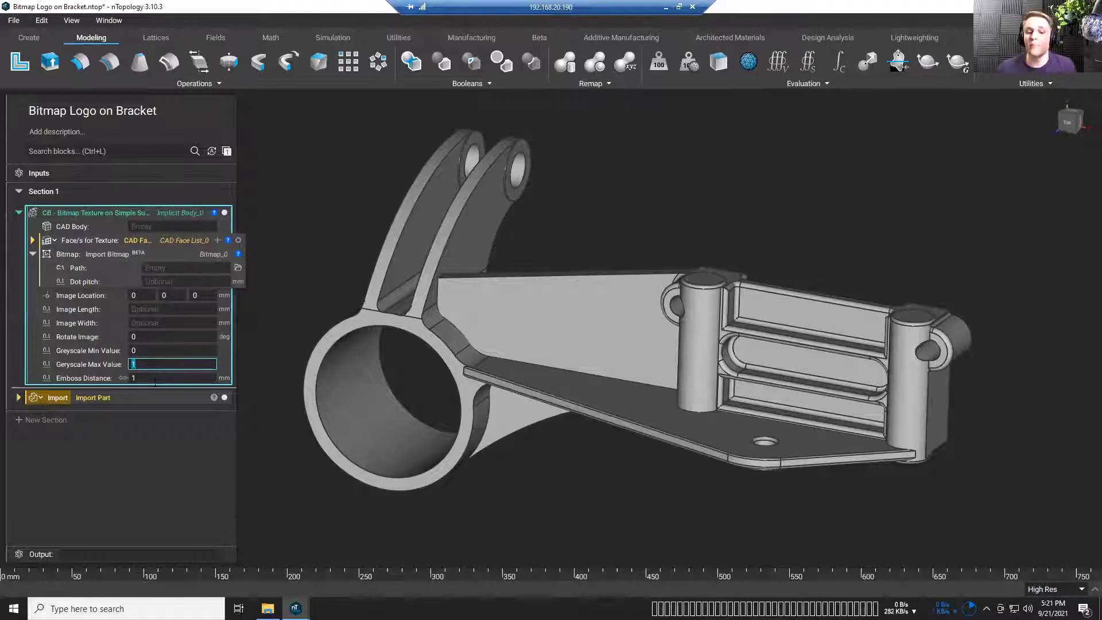
{"action": "left_click", "coordinate": [155, 378]}
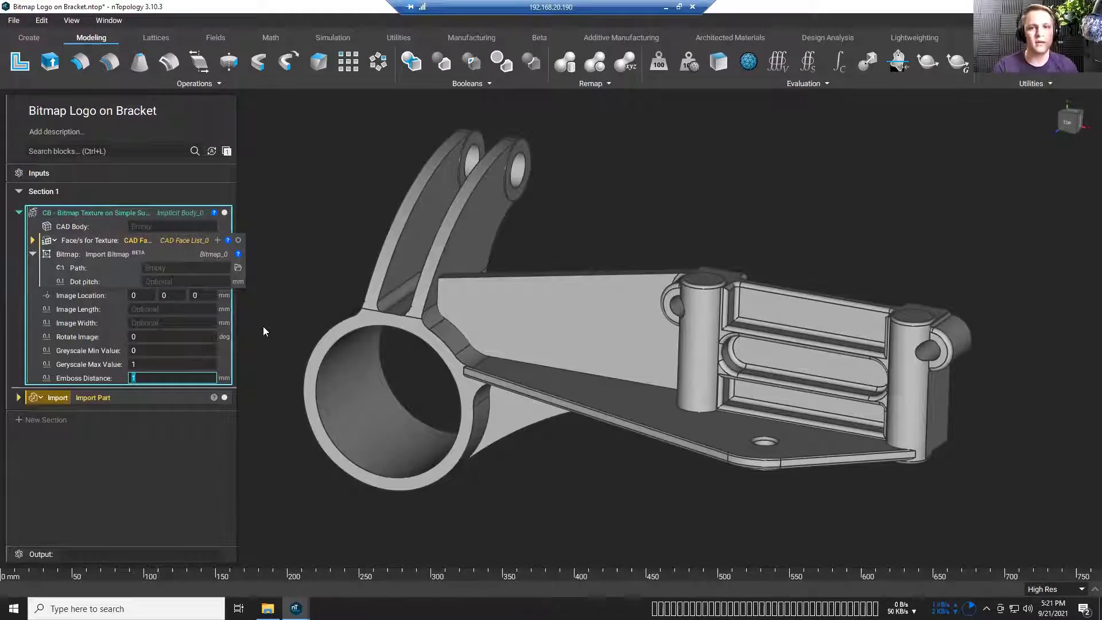
{"action": "left_click", "coordinate": [263, 327]}
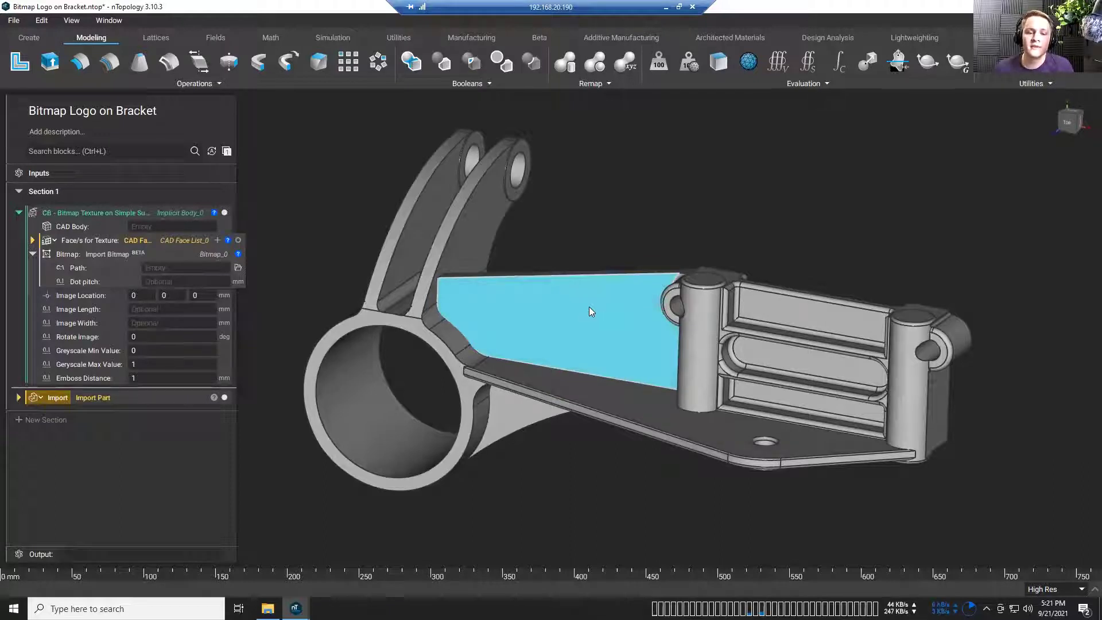
Create a Face variable from the bracket's flat face and plug it into the faces list
{"action": "left_click", "coordinate": [628, 318]}
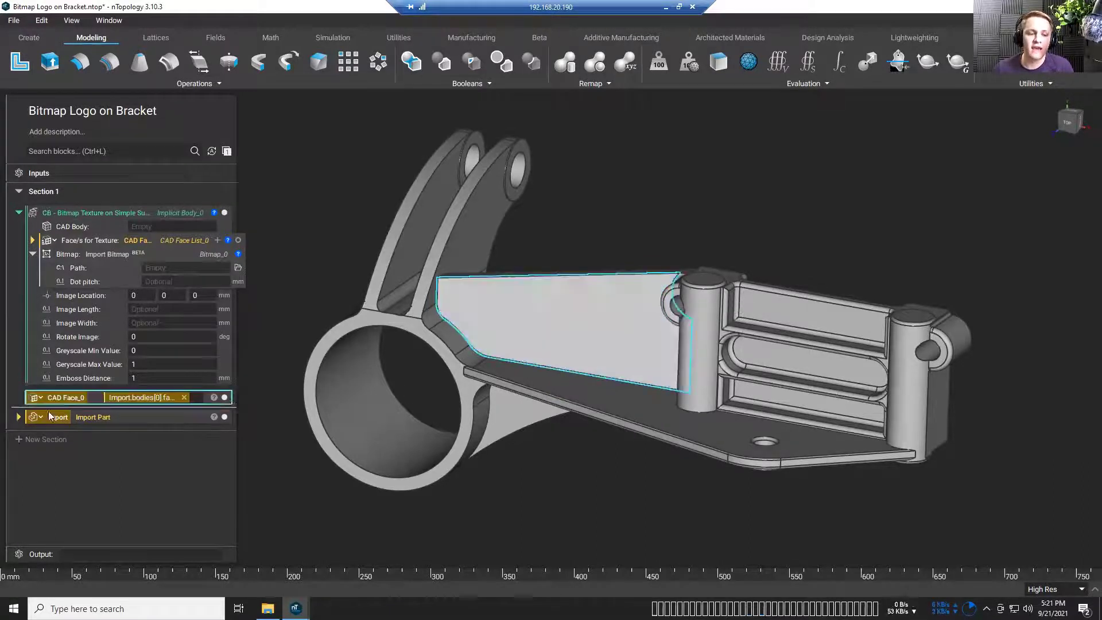
{"action": "type", "text": "Face"}
{"action": "key", "text": "Return"}
{"action": "left_click", "coordinate": [32, 241]}
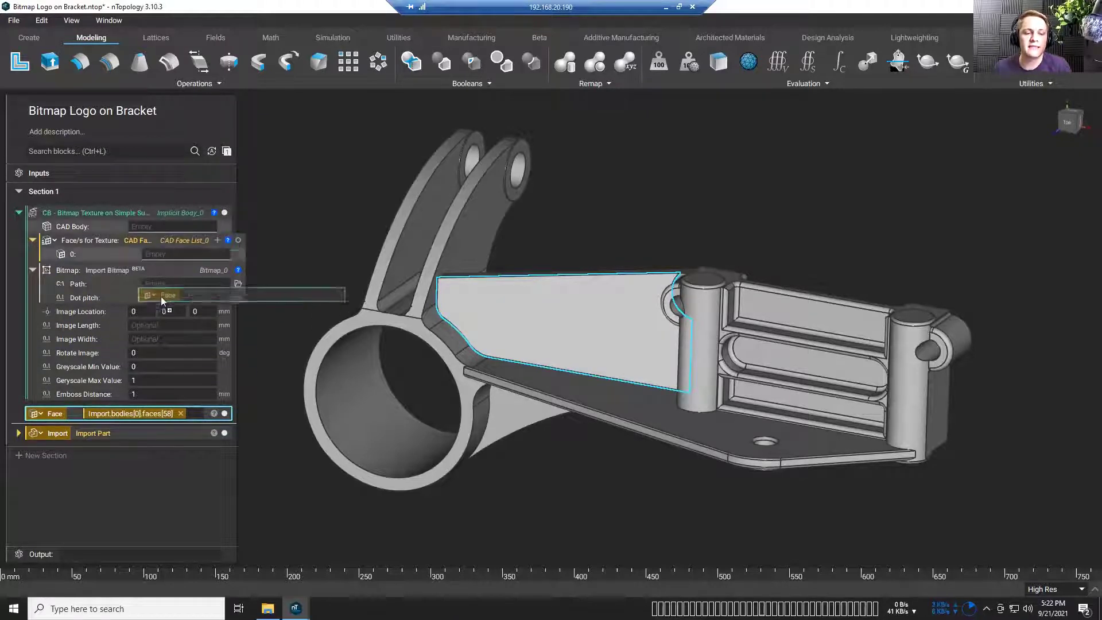
{"action": "left_click_drag", "start_coordinate": [48, 416], "coordinate": [173, 252]}
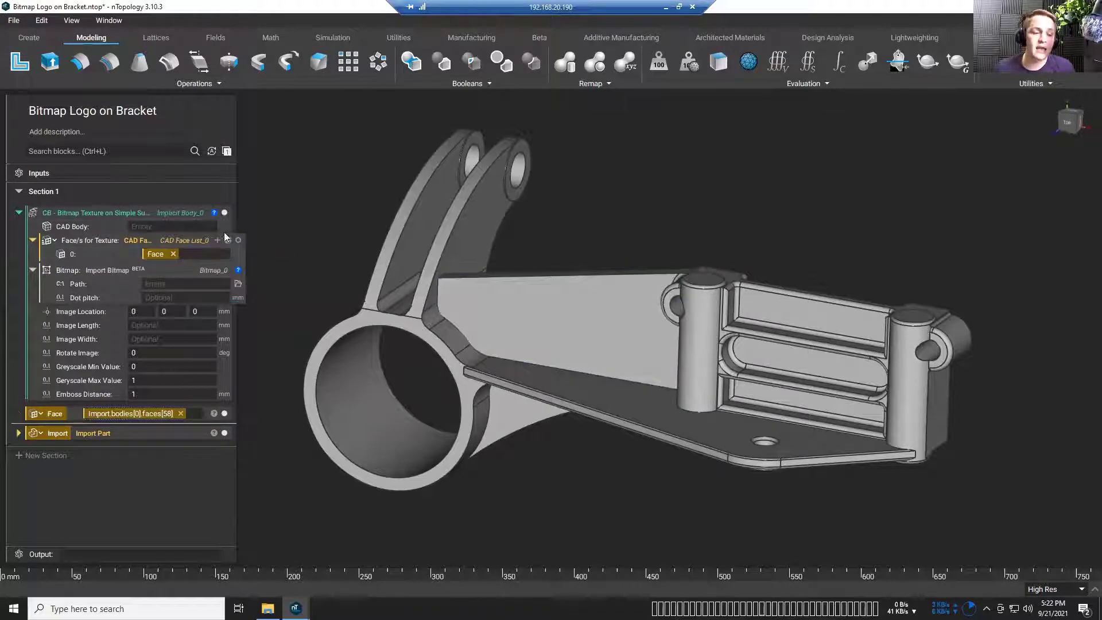
Make the bracket body a Body variable and feed it into the CAD Body input
{"action": "left_click", "coordinate": [470, 224]}
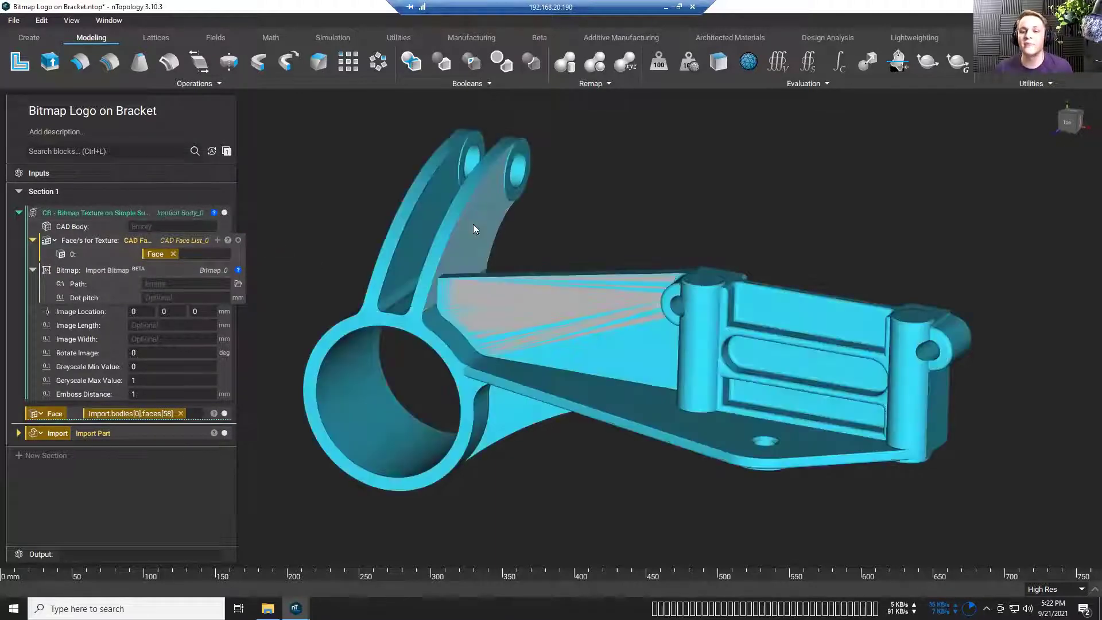
{"action": "right_click", "coordinate": [472, 224]}
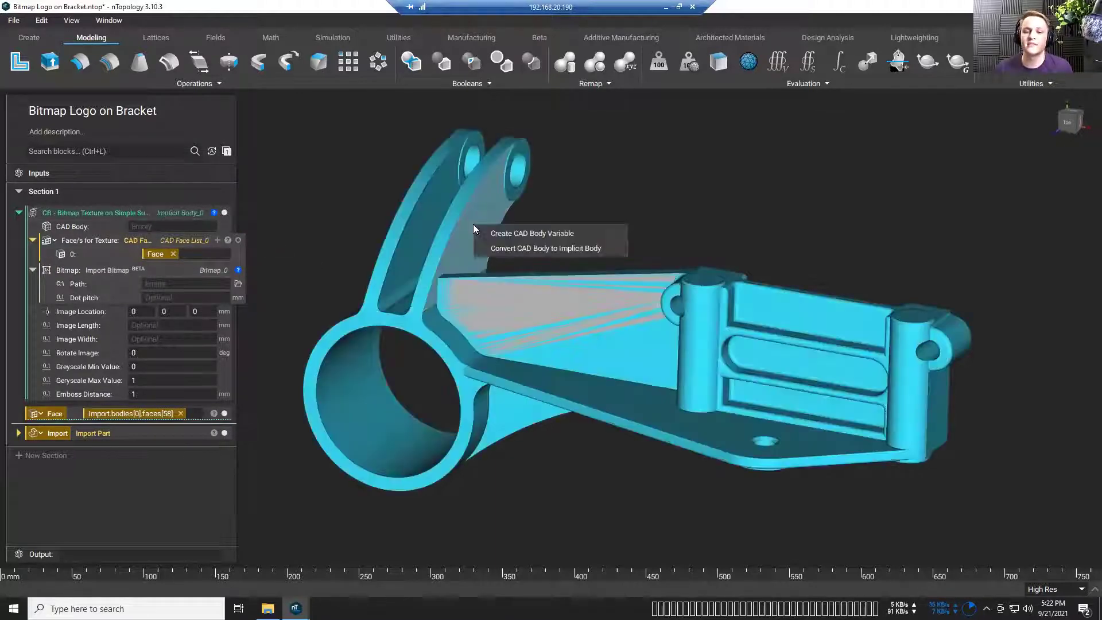
{"action": "left_click", "coordinate": [531, 233]}
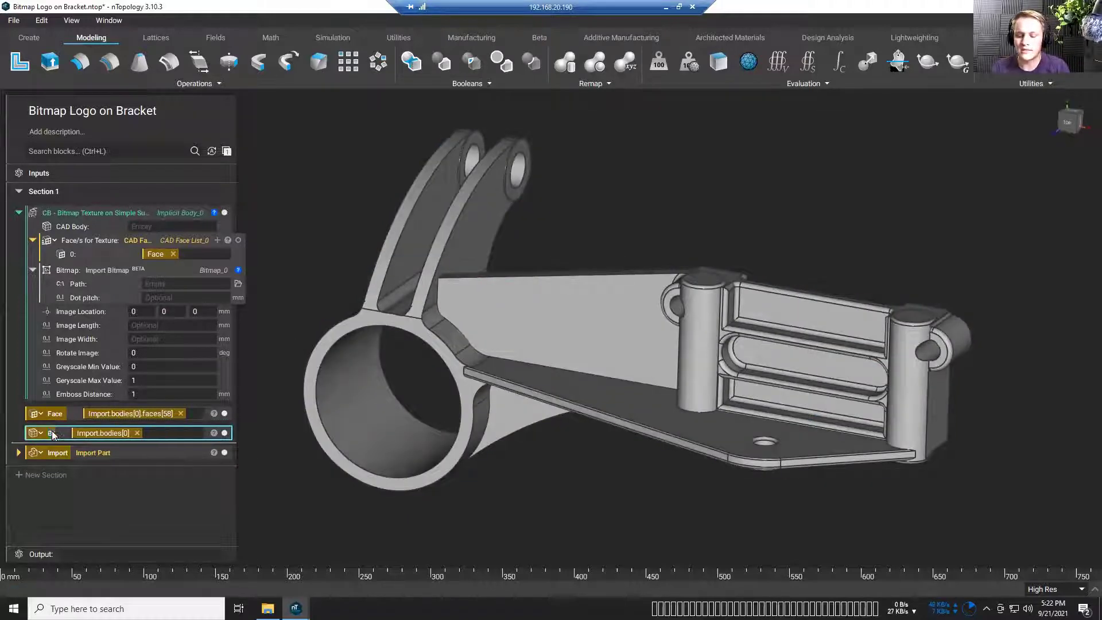
{"action": "type", "text": "Body"}
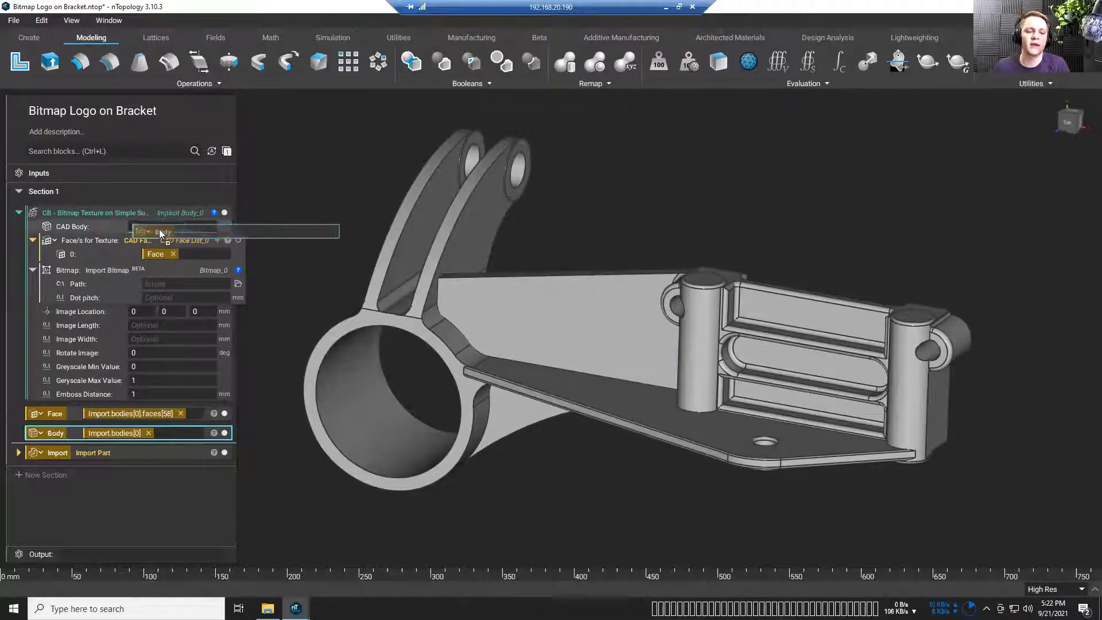
{"action": "left_click_drag", "start_coordinate": [52, 432], "coordinate": [147, 225]}
{"action": "left_click", "coordinate": [152, 273]}
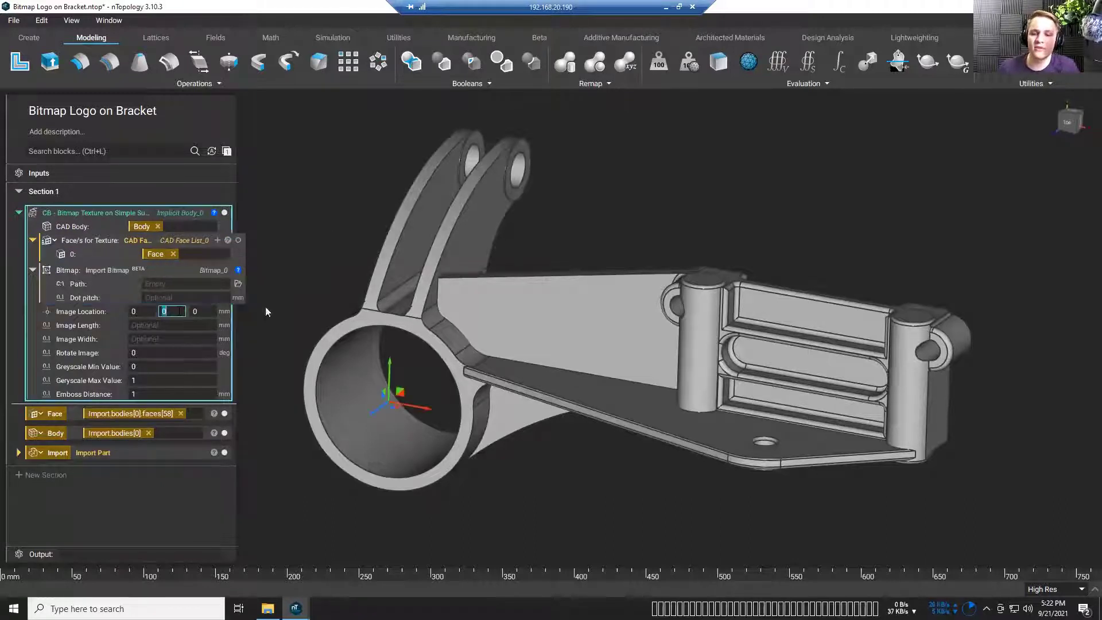
Move the logo's image location from the tube onto the flat plate face, then browse for the bitmap
{"action": "left_click", "coordinate": [167, 273]}
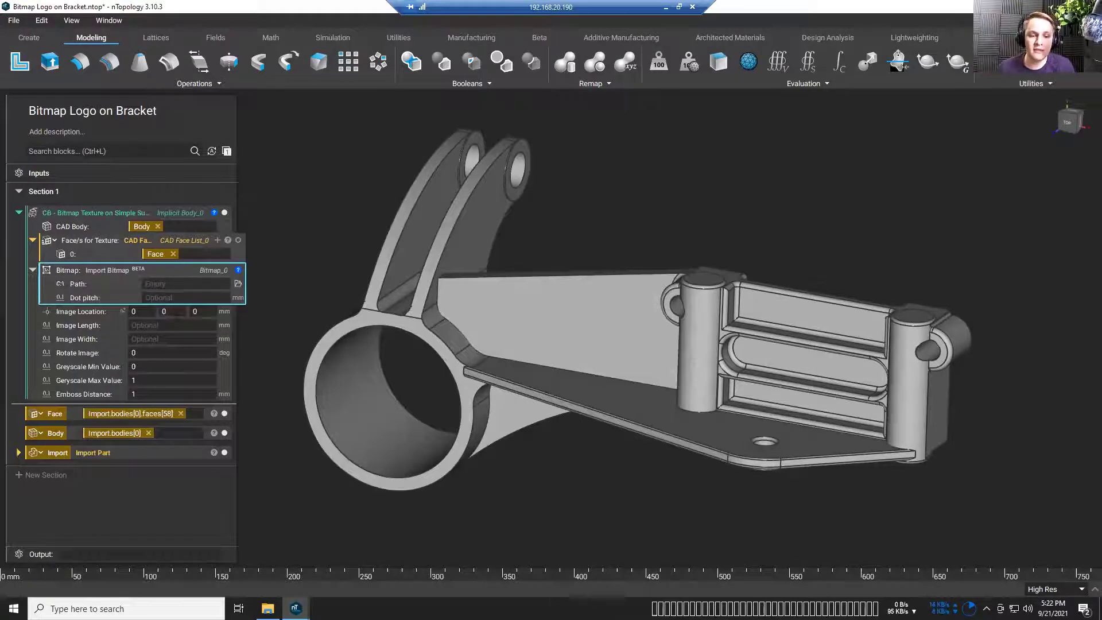
{"action": "left_click", "coordinate": [163, 311]}
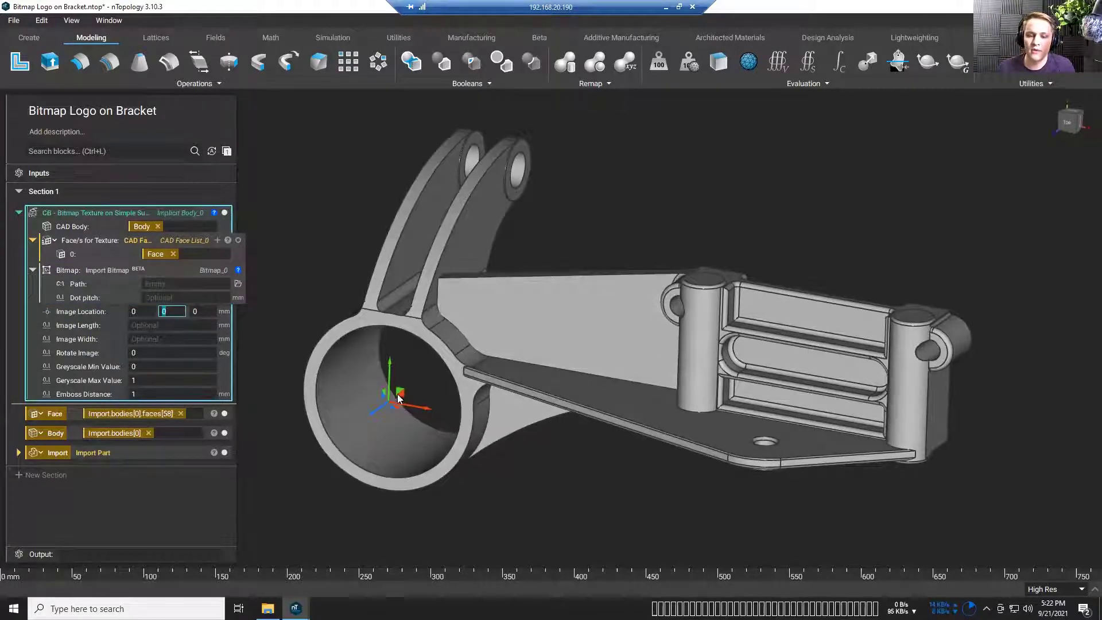
{"action": "mouse_move", "coordinate": [396, 392]}
{"action": "left_mouse_down"}
{"action": "mouse_move", "coordinate": [576, 319]}
{"action": "mouse_move", "coordinate": [559, 338]}
{"action": "left_mouse_up"}
{"action": "right_click_drag", "start_coordinate": [559, 339], "coordinate": [531, 373]}
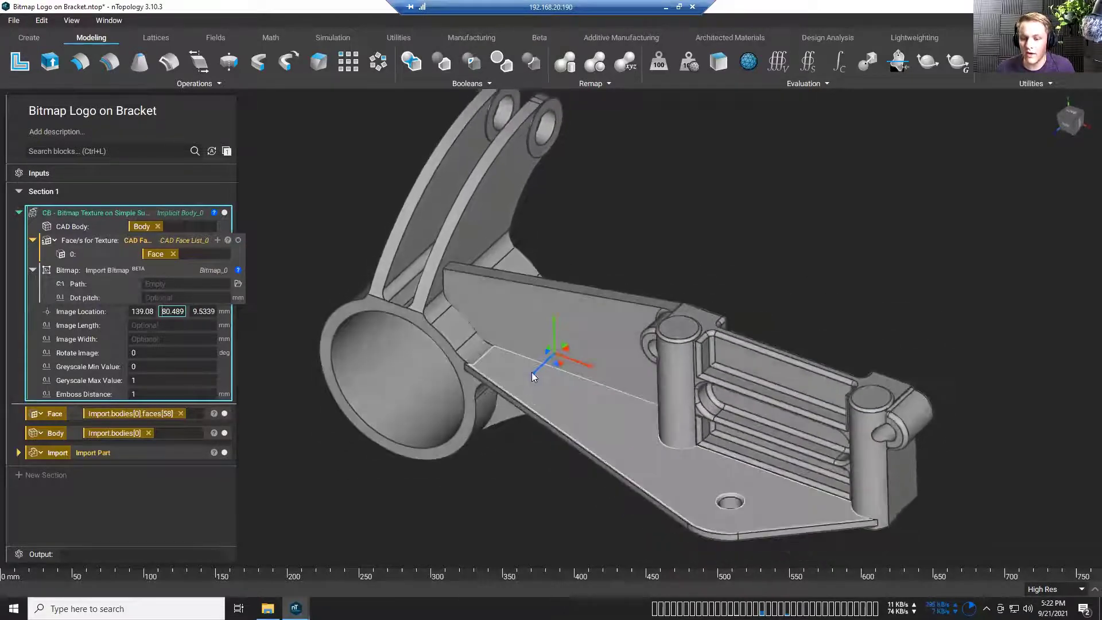
{"action": "left_click_drag", "start_coordinate": [532, 372], "coordinate": [547, 356]}
{"action": "right_click_drag", "start_coordinate": [547, 355], "coordinate": [568, 407]}
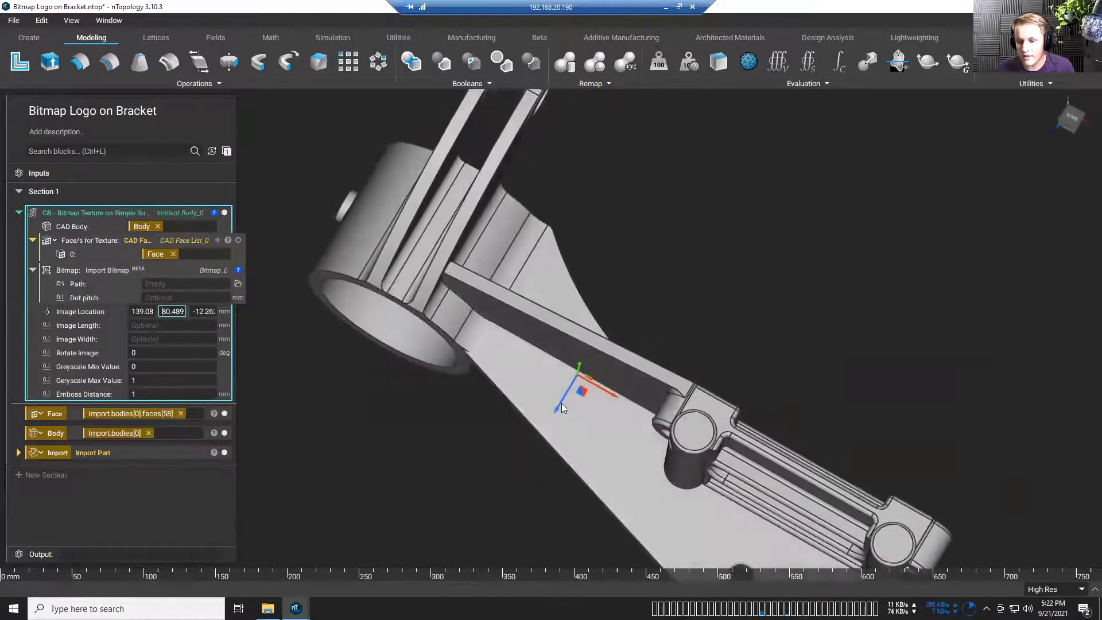
{"action": "left_click_drag", "start_coordinate": [561, 402], "coordinate": [565, 390]}
{"action": "right_click_drag", "start_coordinate": [565, 390], "coordinate": [624, 234]}
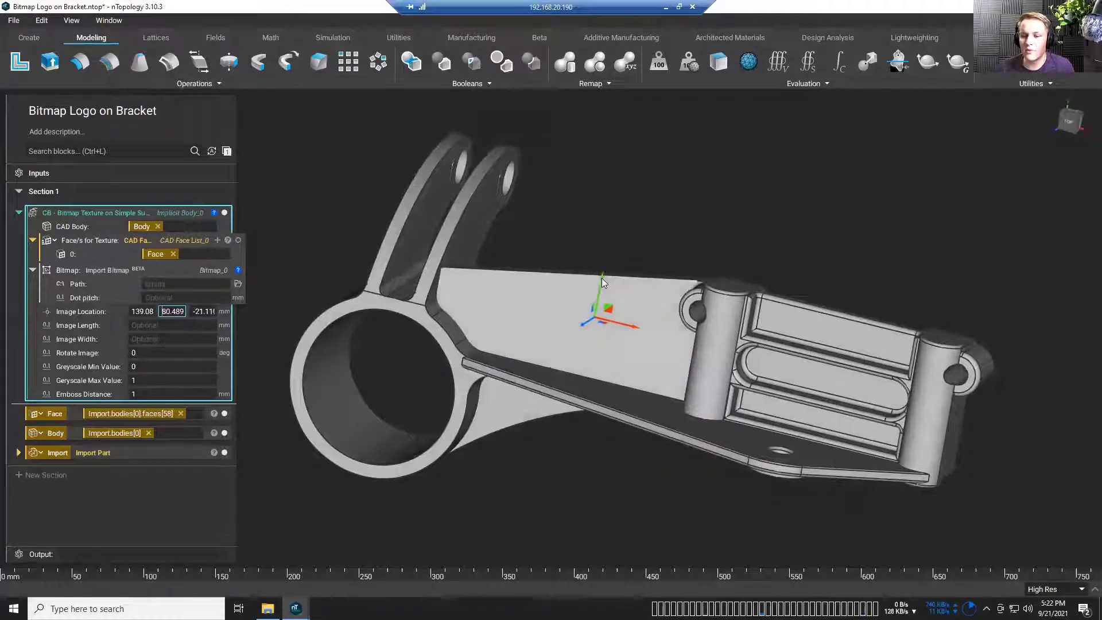
{"action": "left_click_drag", "start_coordinate": [602, 313], "coordinate": [591, 317]}
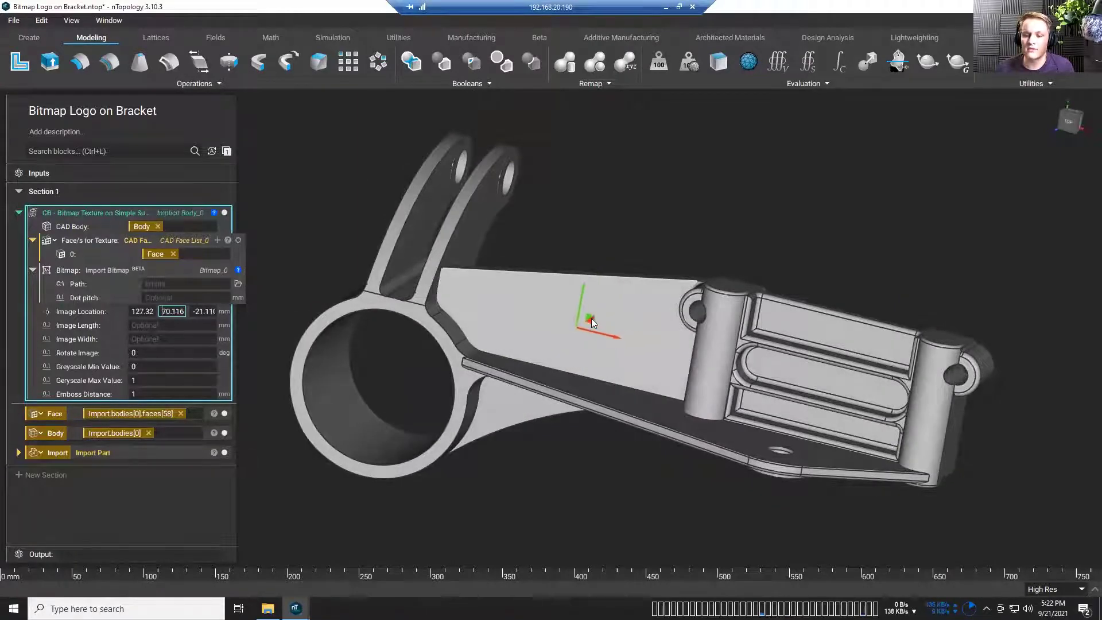
{"action": "mouse_move", "coordinate": [591, 318]}
{"action": "right_mouse_down"}
{"action": "mouse_move", "coordinate": [468, 430]}
{"action": "mouse_move", "coordinate": [422, 433]}
{"action": "right_mouse_up"}
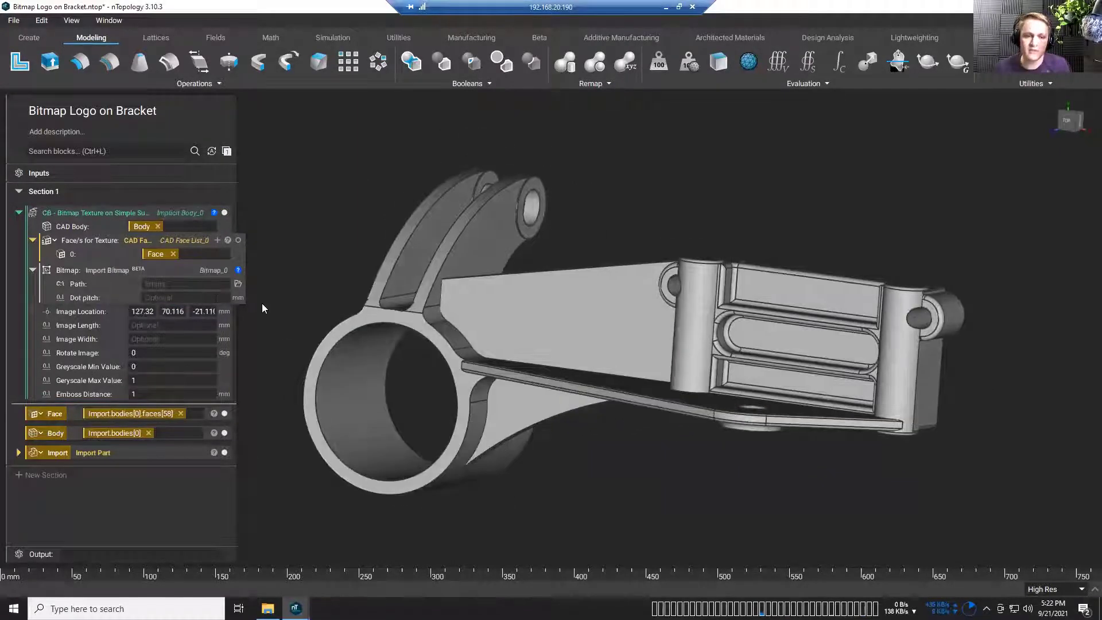
{"action": "left_click", "coordinate": [238, 283]}
Load the nTop Logo image, dismiss the import error, and set dot pitch to .001
{"action": "left_click", "coordinate": [457, 203]}
{"action": "left_click", "coordinate": [788, 476]}
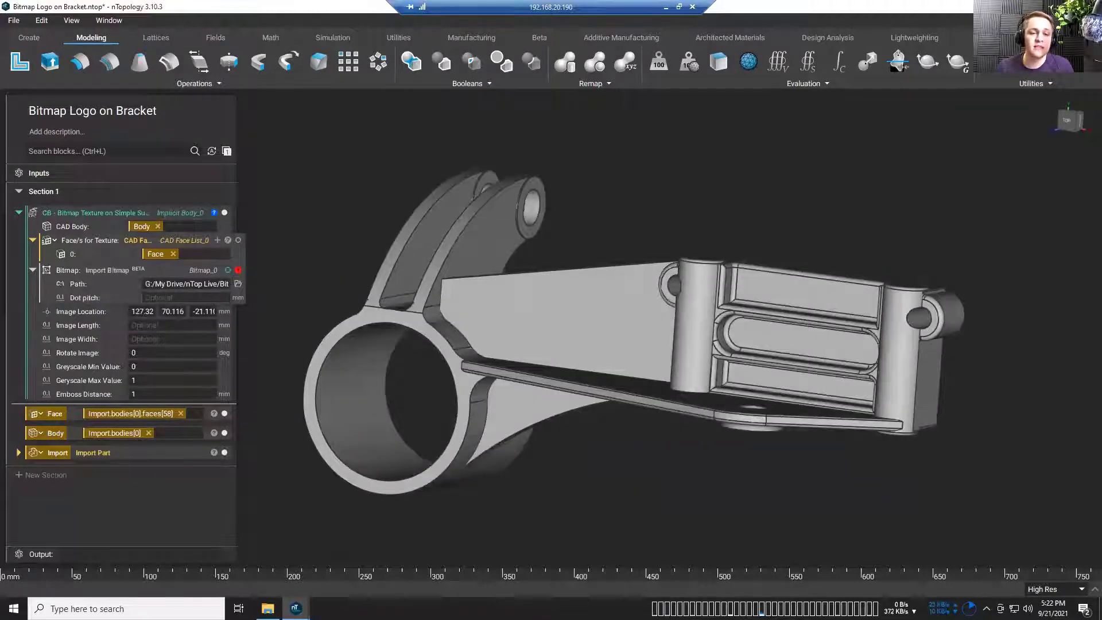
{"action": "left_click", "coordinate": [237, 270]}
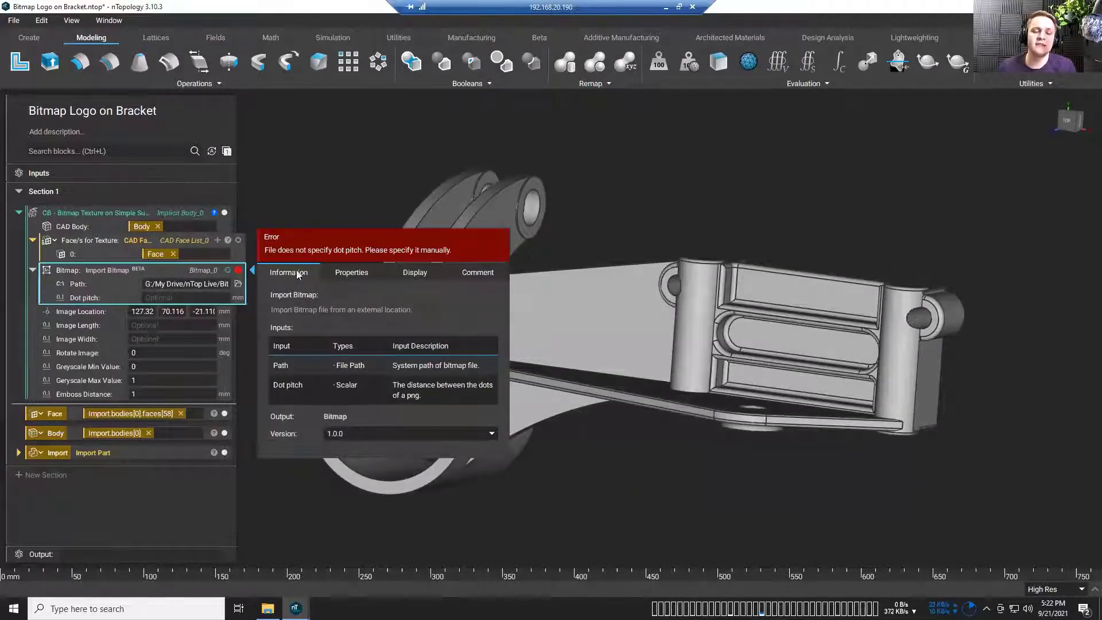
{"action": "left_click", "coordinate": [346, 205]}
{"action": "left_click", "coordinate": [185, 297]}
{"action": "type", "text": "0.001"}
{"action": "key", "text": "Return"}
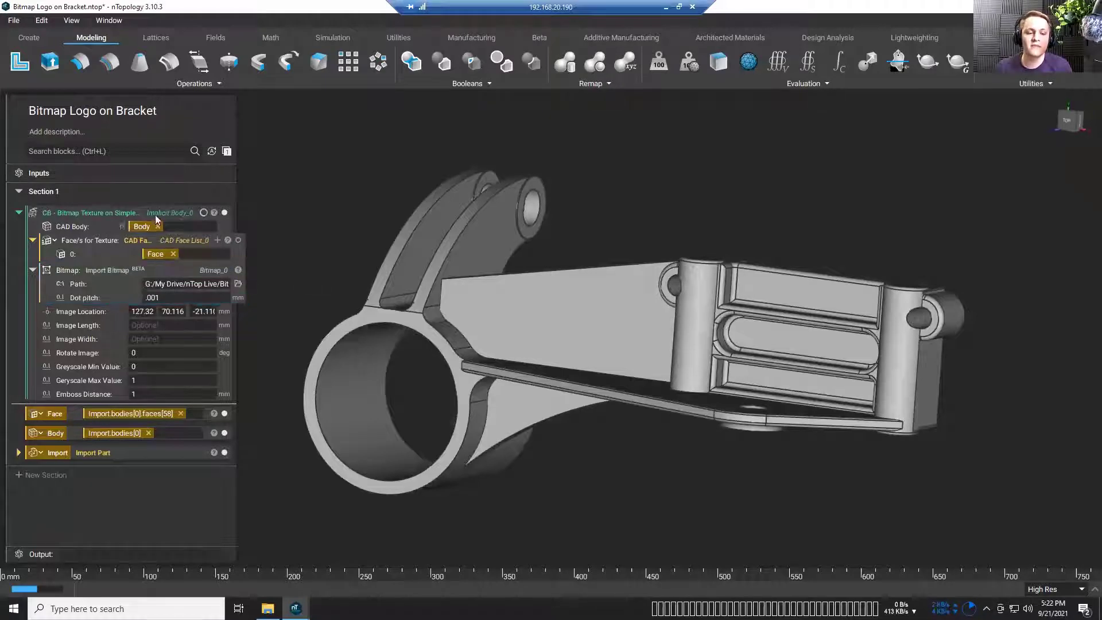
Set the image length and width to 50 mm and view the embossed logo
{"action": "left_click", "coordinate": [184, 213]}
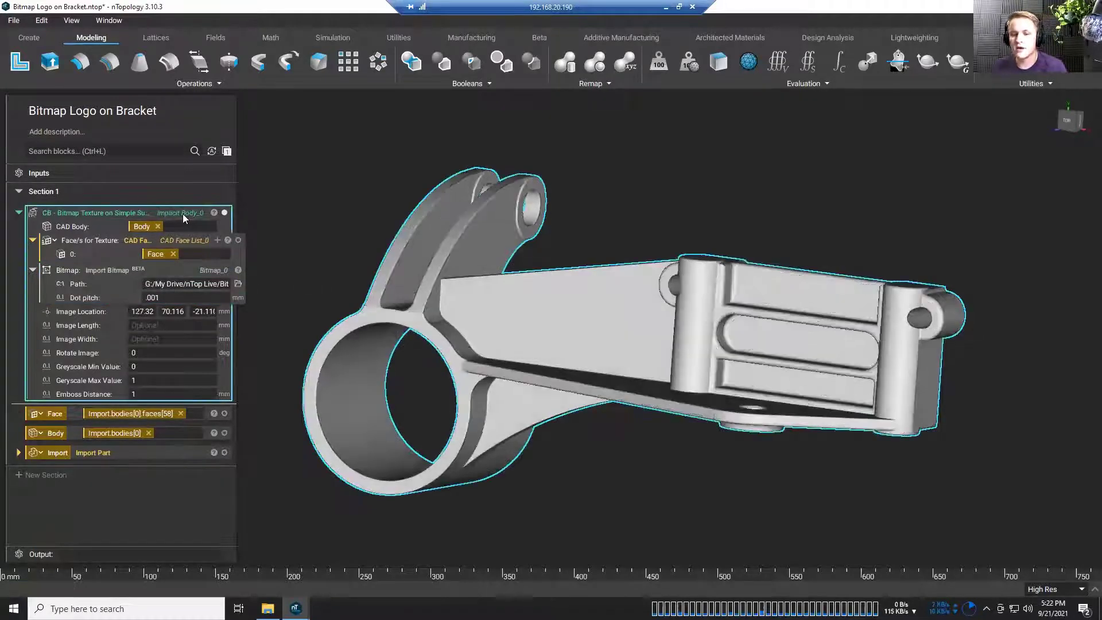
{"action": "mouse_move", "coordinate": [286, 233]}
{"action": "right_mouse_down"}
{"action": "mouse_move", "coordinate": [349, 298]}
{"action": "mouse_move", "coordinate": [338, 373]}
{"action": "mouse_move", "coordinate": [331, 257]}
{"action": "mouse_move", "coordinate": [330, 304]}
{"action": "right_mouse_up"}
{"action": "left_click", "coordinate": [282, 292]}
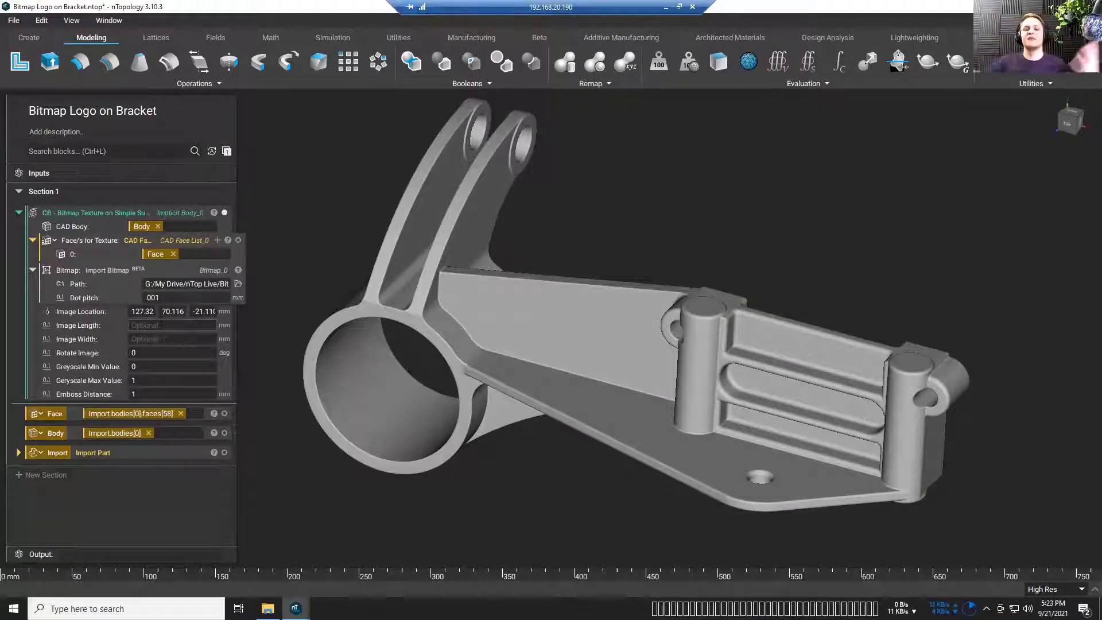
{"action": "left_click", "coordinate": [160, 325]}
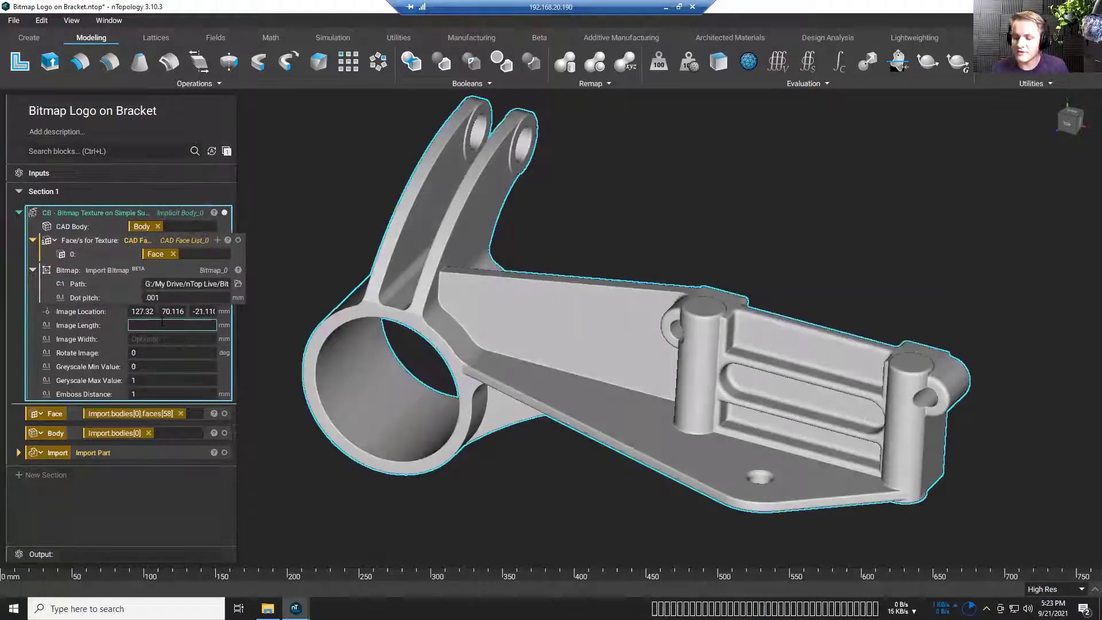
{"action": "type", "text": "50"}
{"action": "key", "text": "Tab"}
{"action": "type", "text": "50"}
{"action": "key", "text": "Tab"}
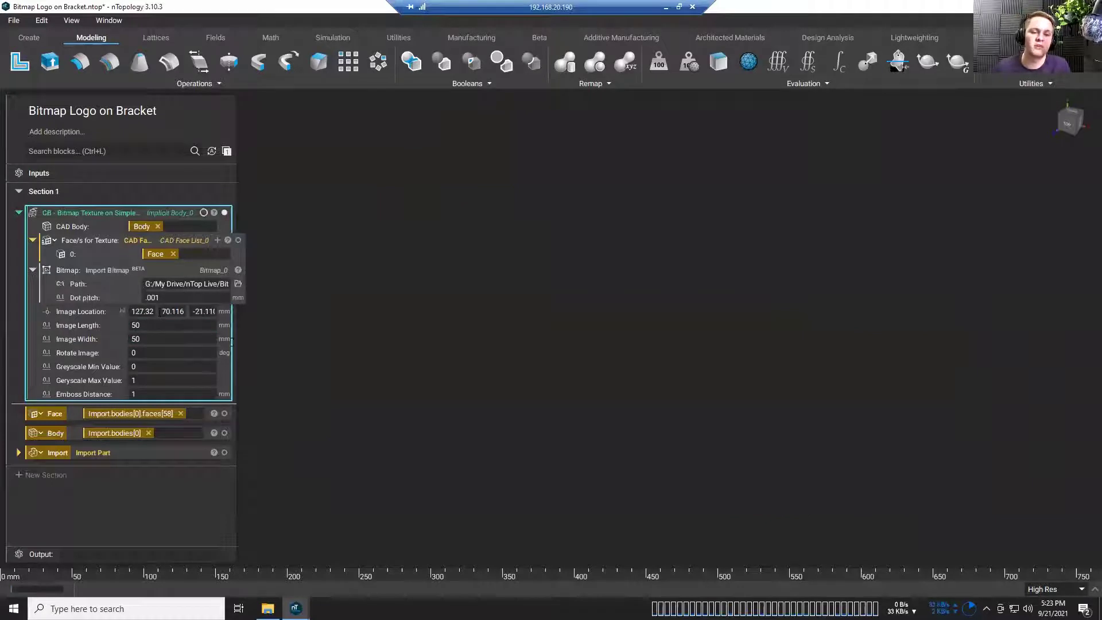
{"action": "left_click", "coordinate": [321, 380]}
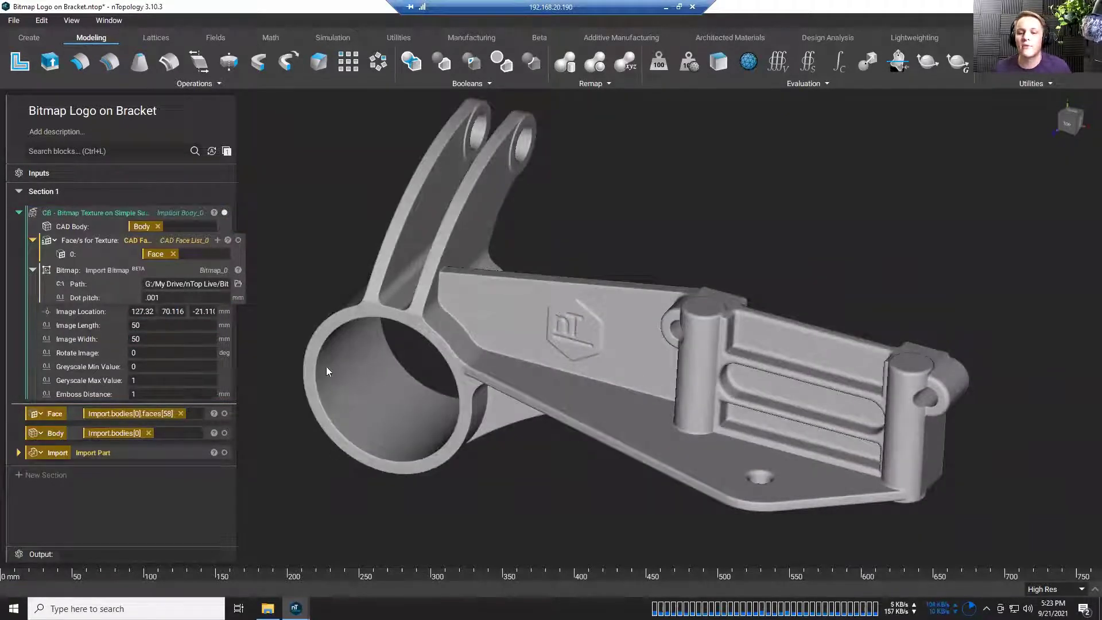
{"action": "right_click_drag", "start_coordinate": [321, 380], "coordinate": [326, 352]}
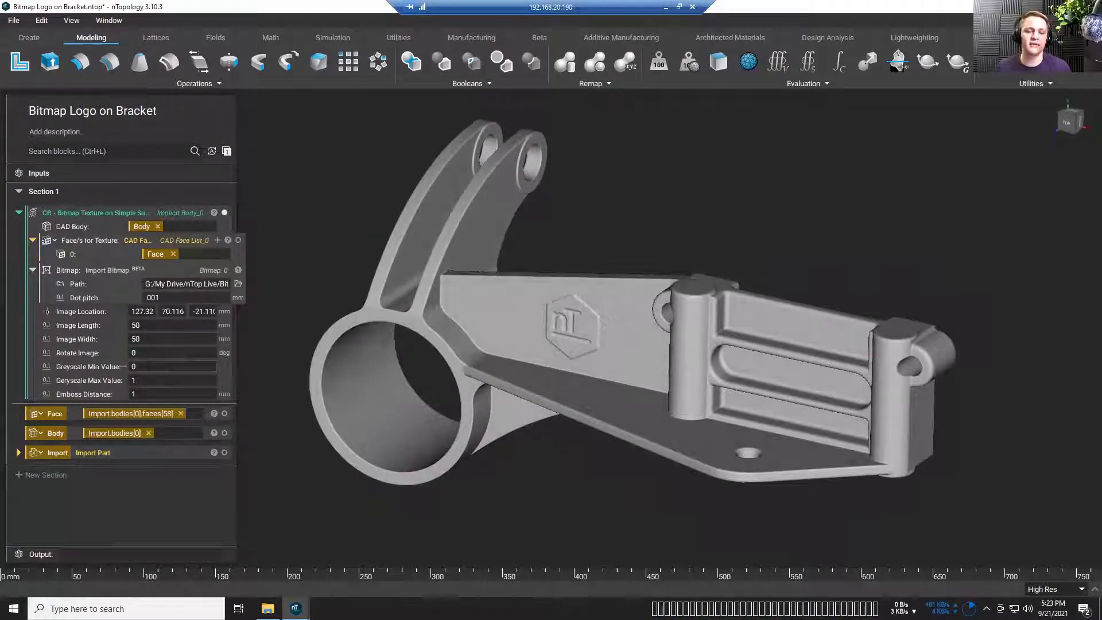
Try a 180° logo rotation and an emboss distance of 3, then undo
{"action": "left_click", "coordinate": [138, 353]}
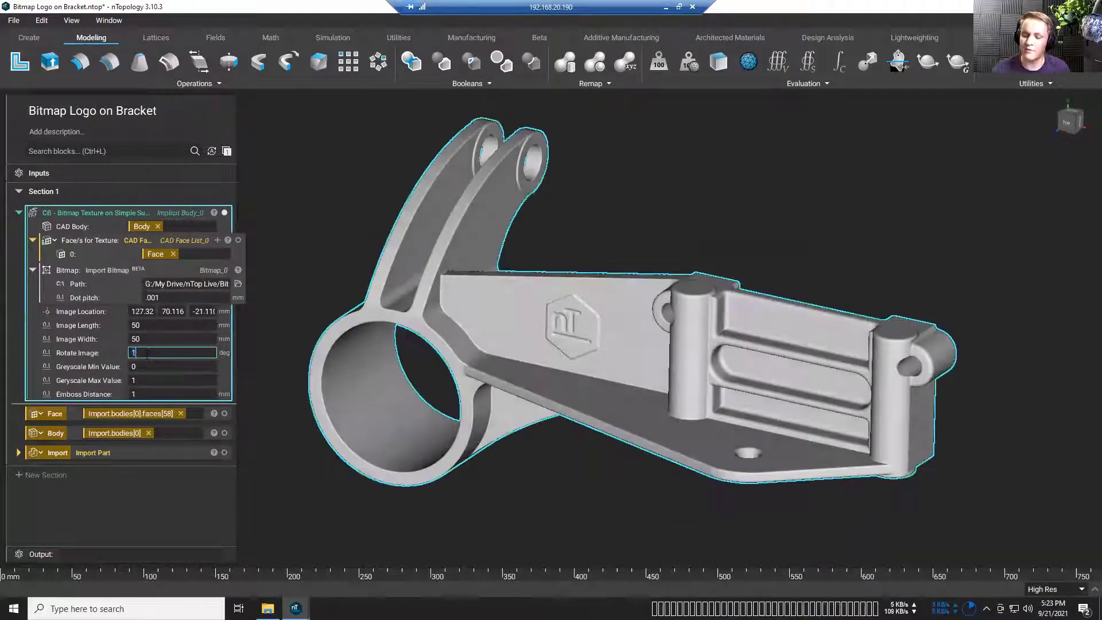
{"action": "type", "text": "80"}
{"action": "key", "text": "Return"}
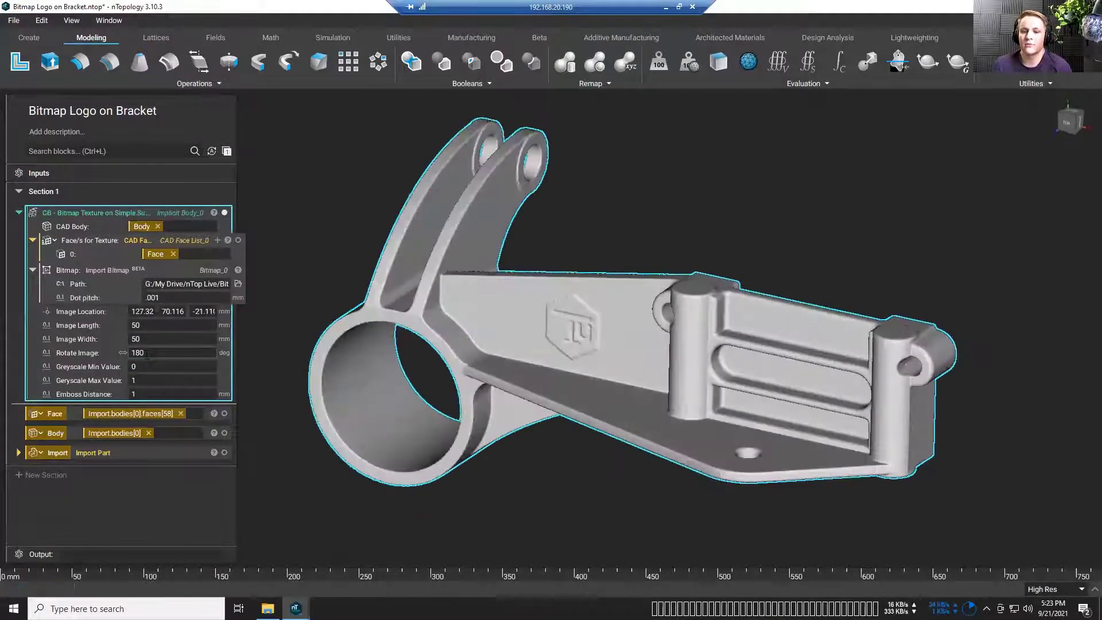
{"action": "double_click", "coordinate": [133, 393]}
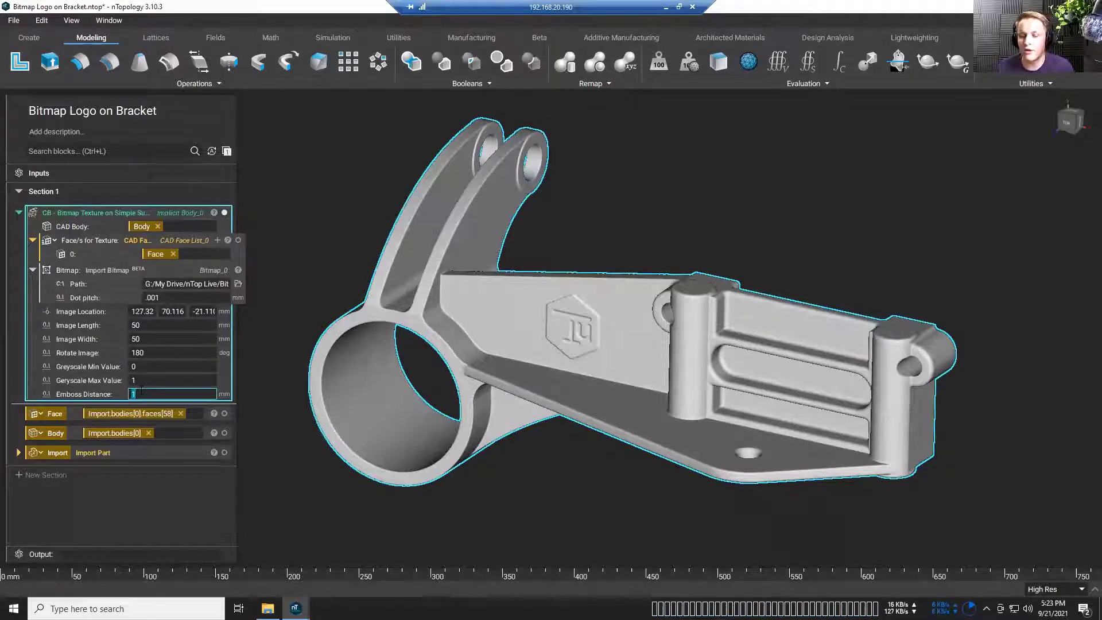
{"action": "type", "text": "3"}
{"action": "key", "text": "Return"}
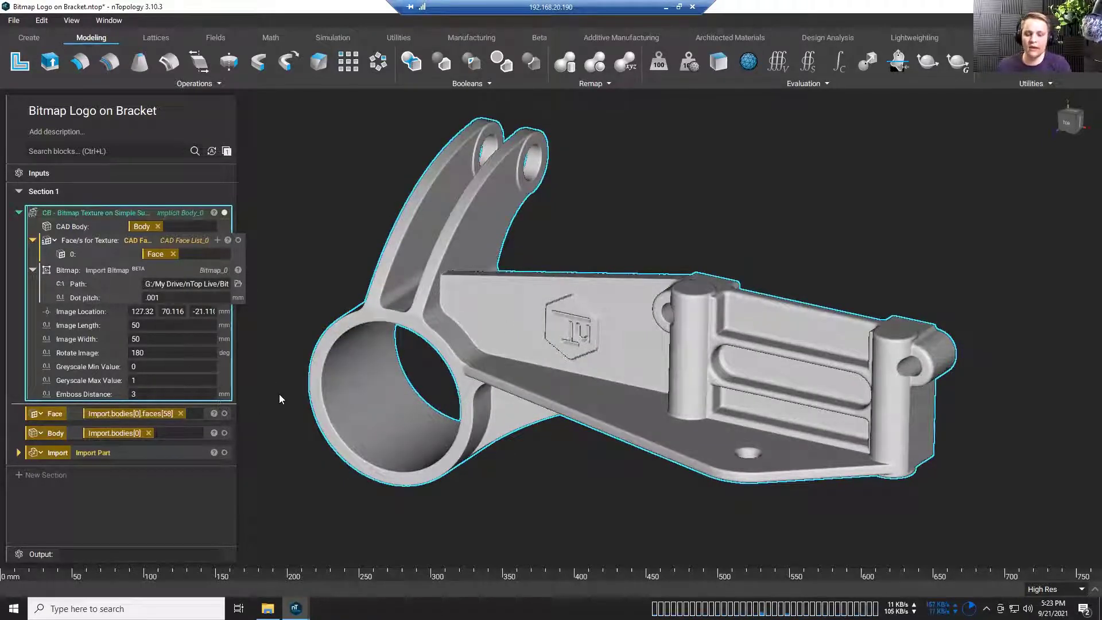
{"action": "key", "text": "ctrl+z"}
{"action": "key", "text": "ctrl+z"}
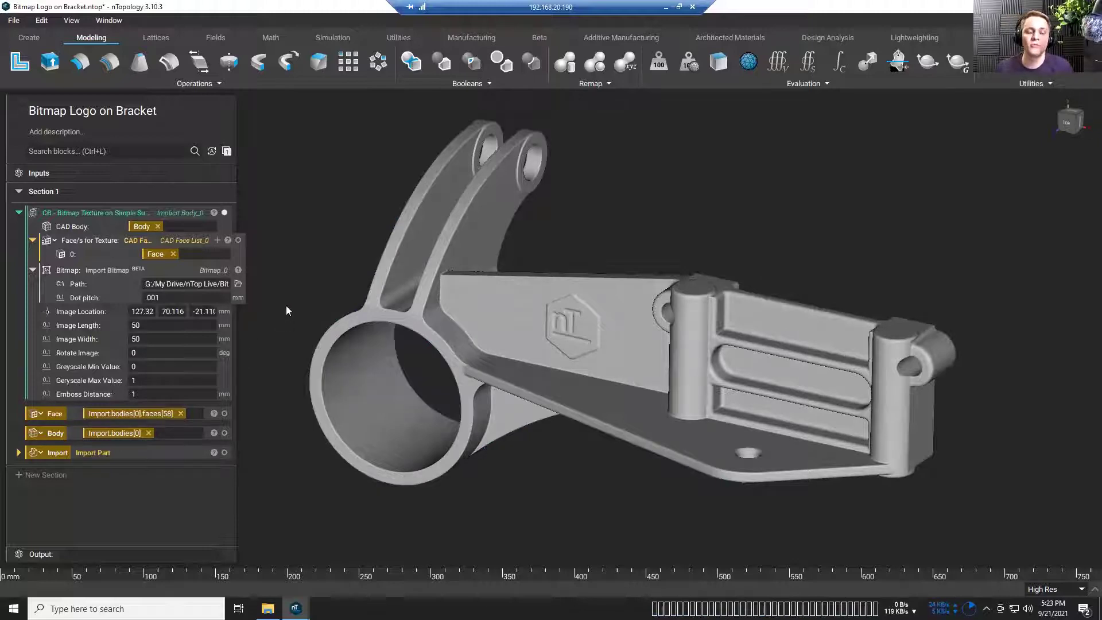
Load nTopology Logo White as the bitmap and set Image Width to 150 mm
{"action": "left_click", "coordinate": [237, 283]}
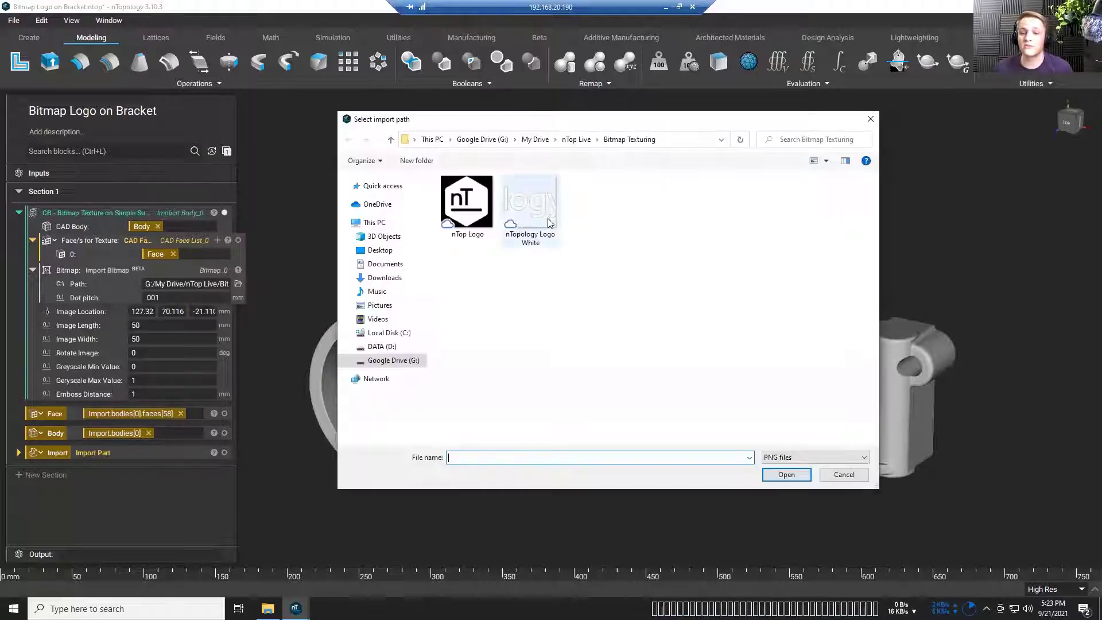
{"action": "left_click", "coordinate": [531, 211]}
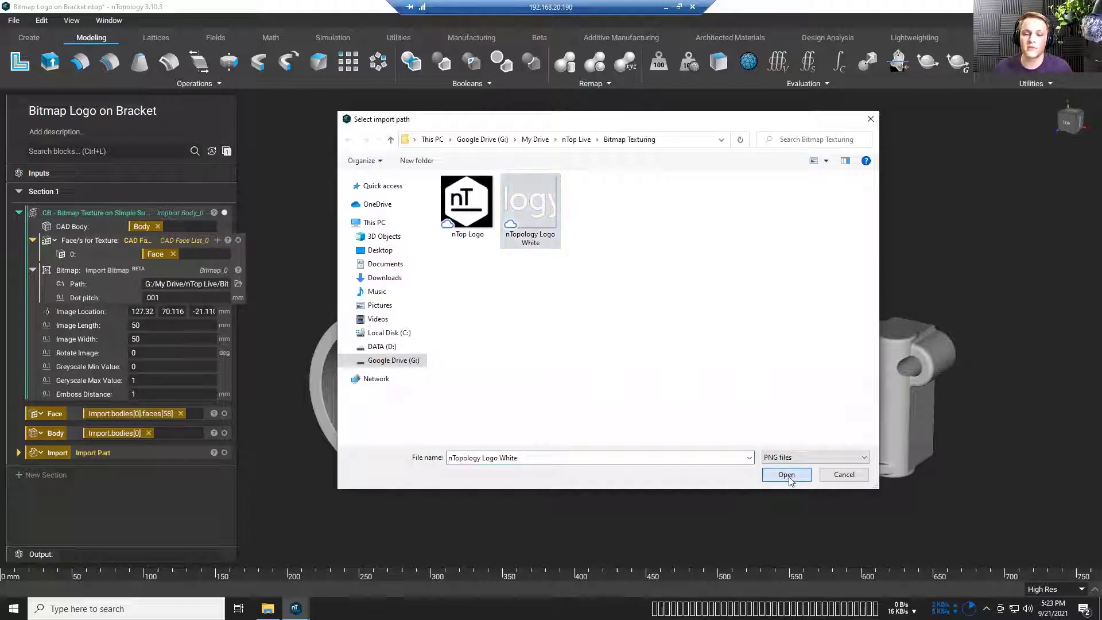
{"action": "left_click", "coordinate": [786, 475]}
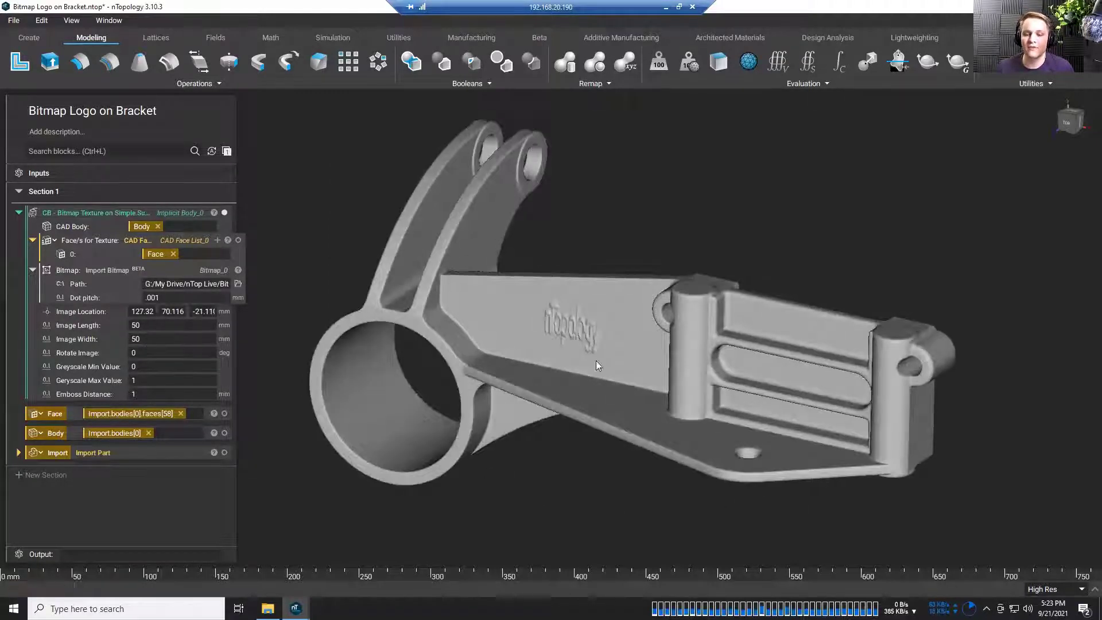
{"action": "left_click", "coordinate": [135, 340]}
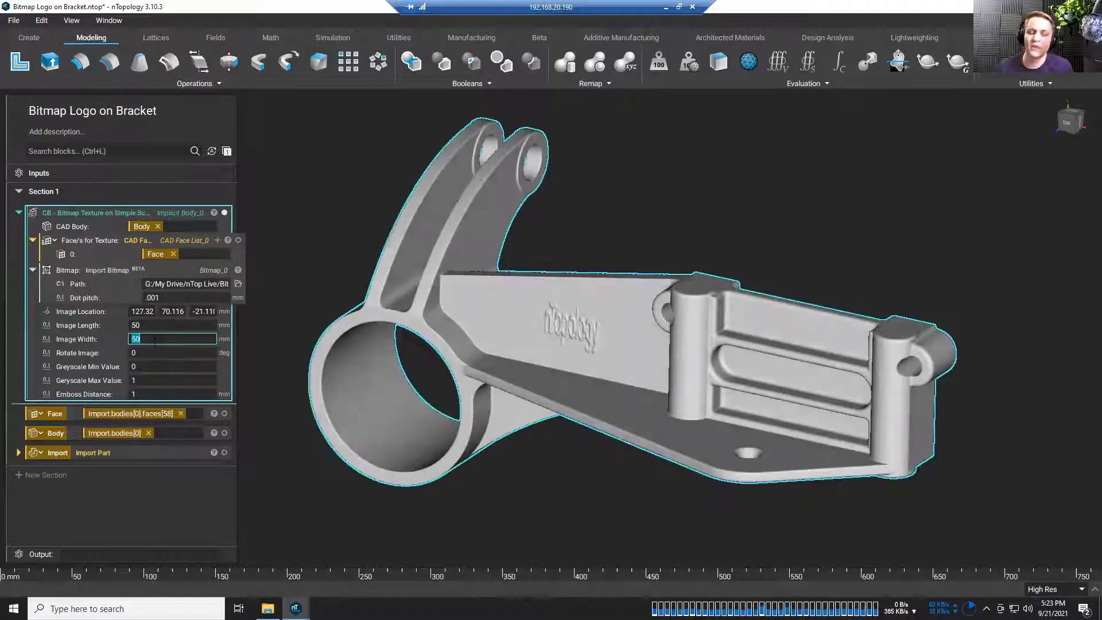
{"action": "double_click", "coordinate": [136, 340]}
{"action": "type", "text": "150"}
{"action": "key", "text": "Return"}
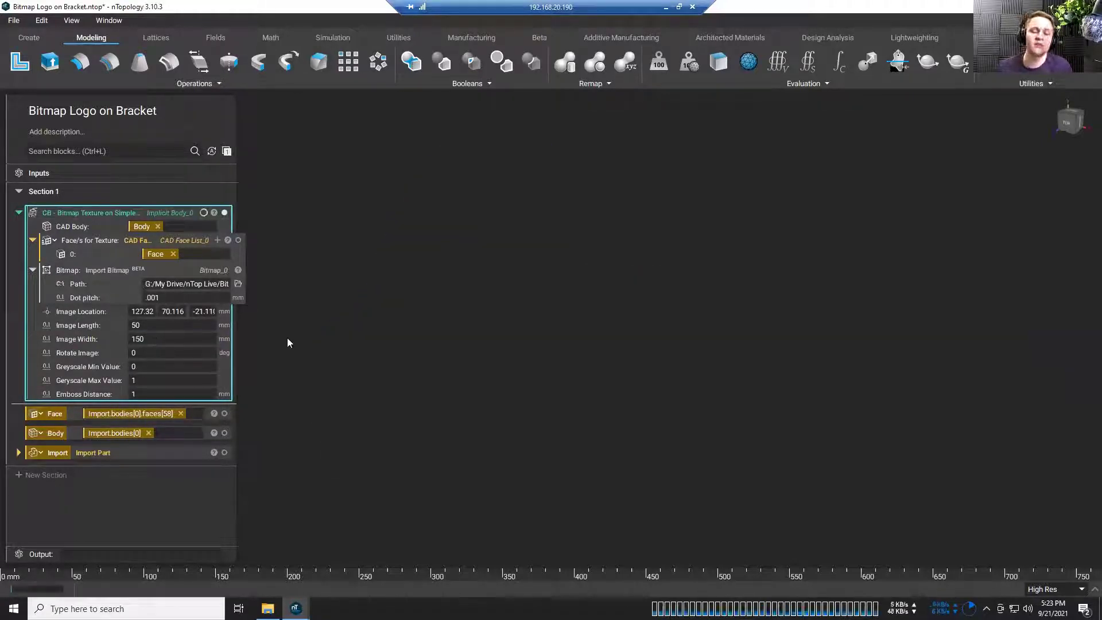
{"action": "left_click", "coordinate": [538, 471]}
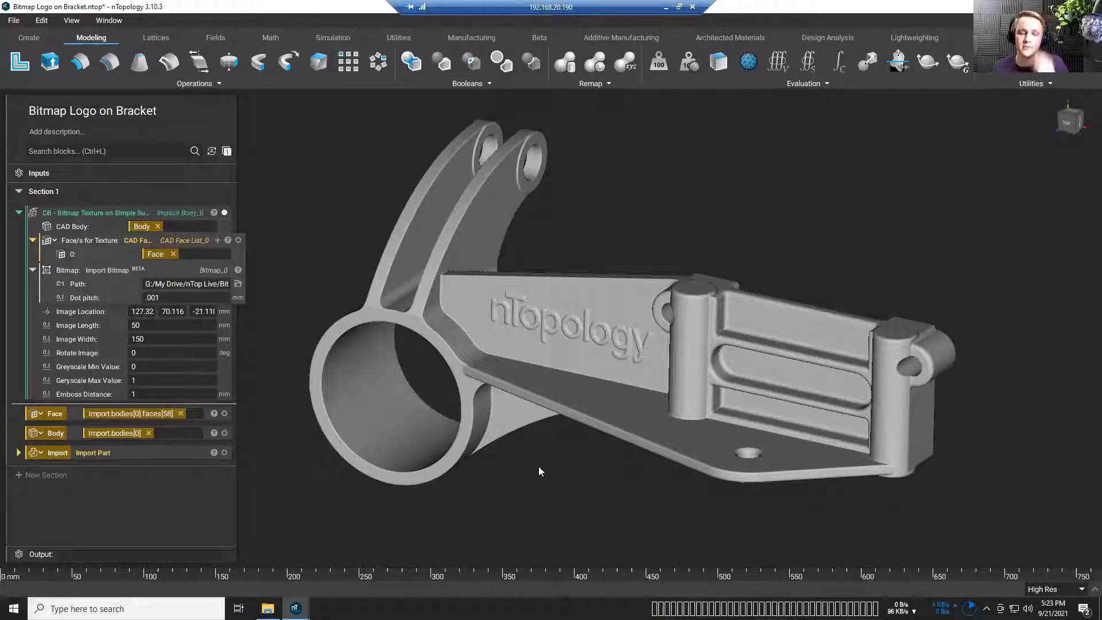
{"action": "left_click", "coordinate": [91, 240]}
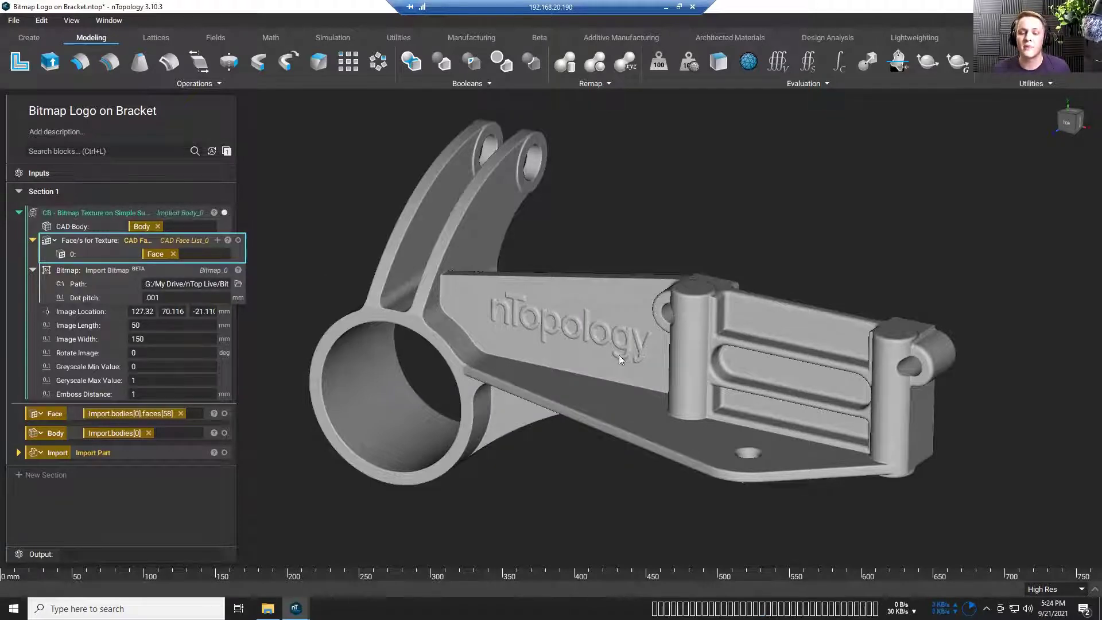
{"action": "right_click_drag", "start_coordinate": [635, 344], "coordinate": [519, 278]}
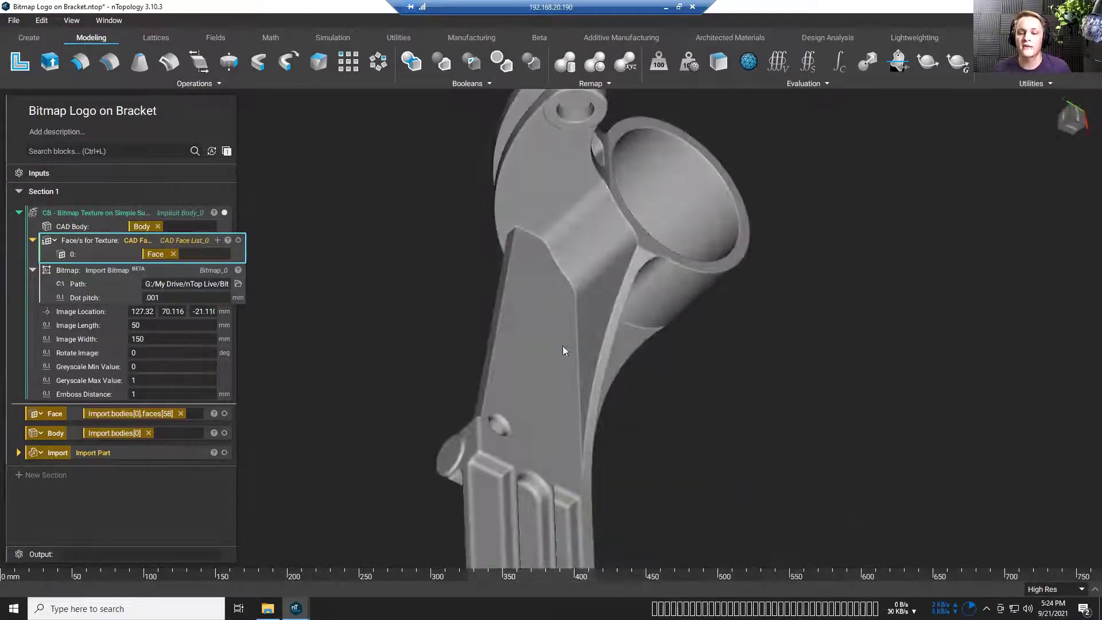
{"action": "right_click_drag", "start_coordinate": [564, 330], "coordinate": [695, 216]}
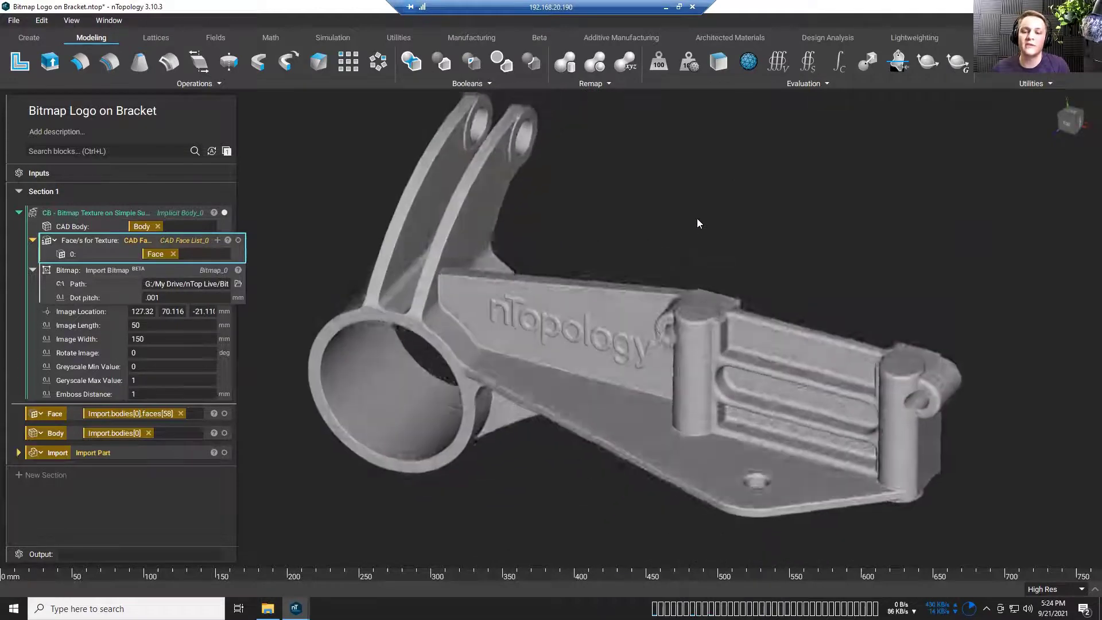
{"action": "scroll", "coordinate": [579, 323], "scroll_direction": "up", "scroll_amount": 2}
{"action": "scroll", "coordinate": [586, 286], "scroll_direction": "up", "scroll_amount": 2}
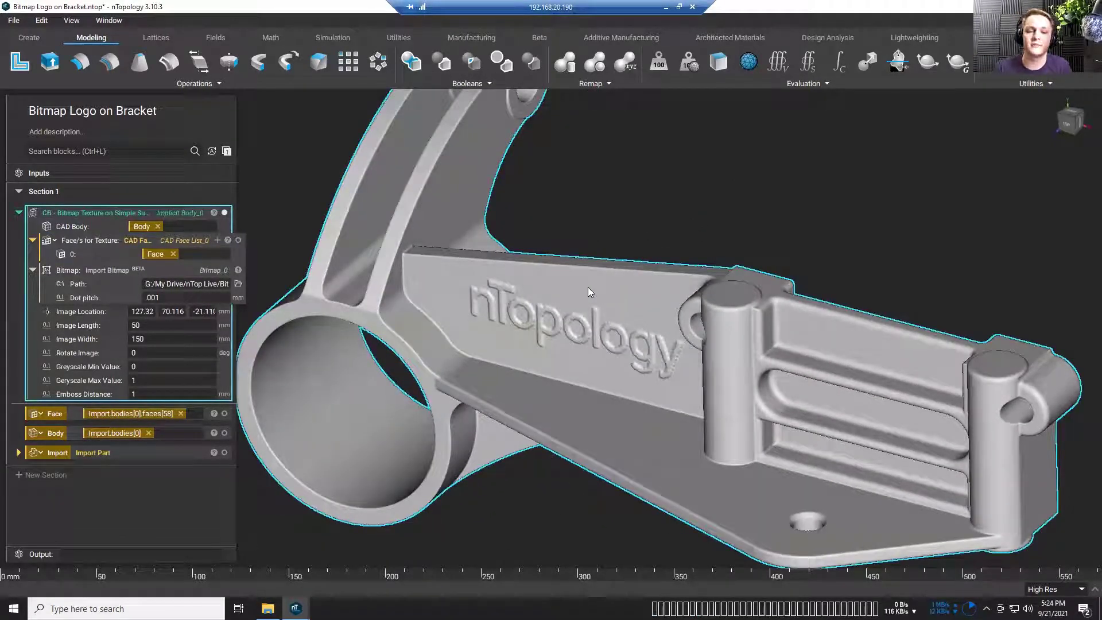
{"action": "scroll", "coordinate": [589, 289], "scroll_direction": "down", "scroll_amount": 1}
{"action": "scroll", "coordinate": [589, 289], "scroll_direction": "down", "scroll_amount": 1}
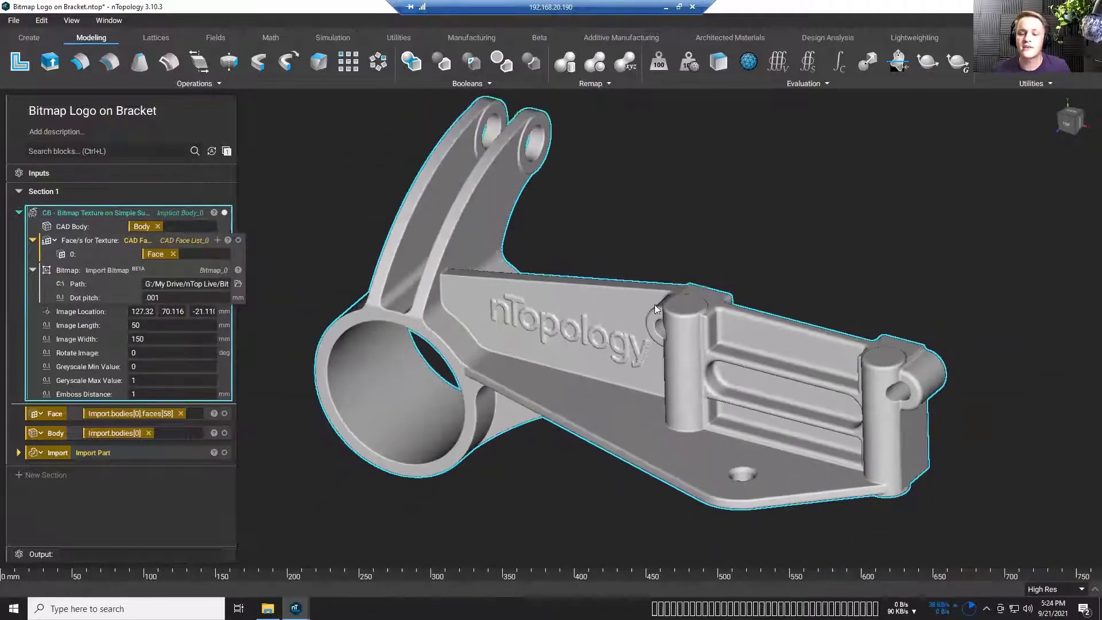
{"action": "left_click", "coordinate": [107, 244]}
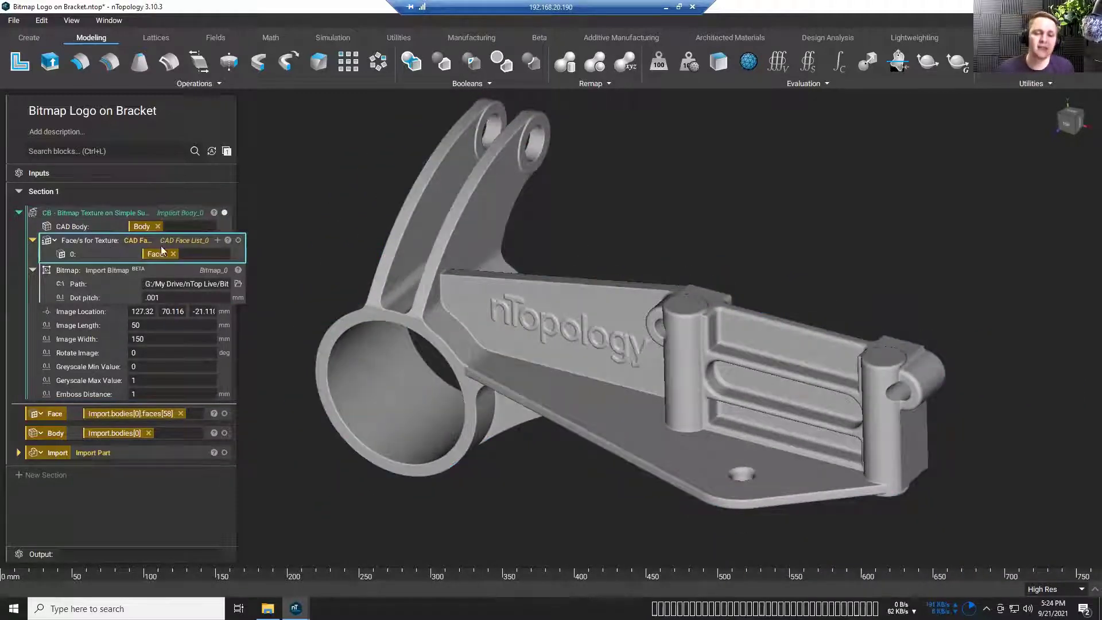
{"action": "left_click", "coordinate": [292, 255]}
{"action": "right_click_drag", "start_coordinate": [316, 285], "coordinate": [536, 333]}
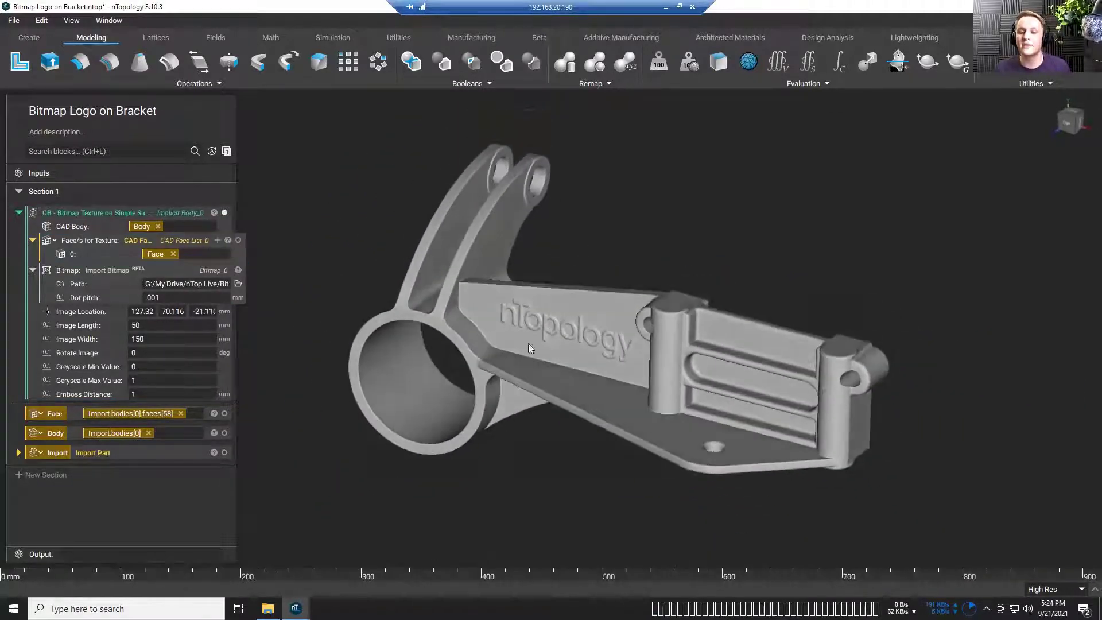
{"action": "mouse_move", "coordinate": [434, 389]}
{"action": "right_mouse_down"}
{"action": "mouse_move", "coordinate": [518, 344]}
{"action": "mouse_move", "coordinate": [638, 224]}
{"action": "mouse_move", "coordinate": [630, 265]}
{"action": "right_mouse_up"}
{"action": "scroll", "coordinate": [626, 272], "scroll_direction": "up", "scroll_amount": 4}
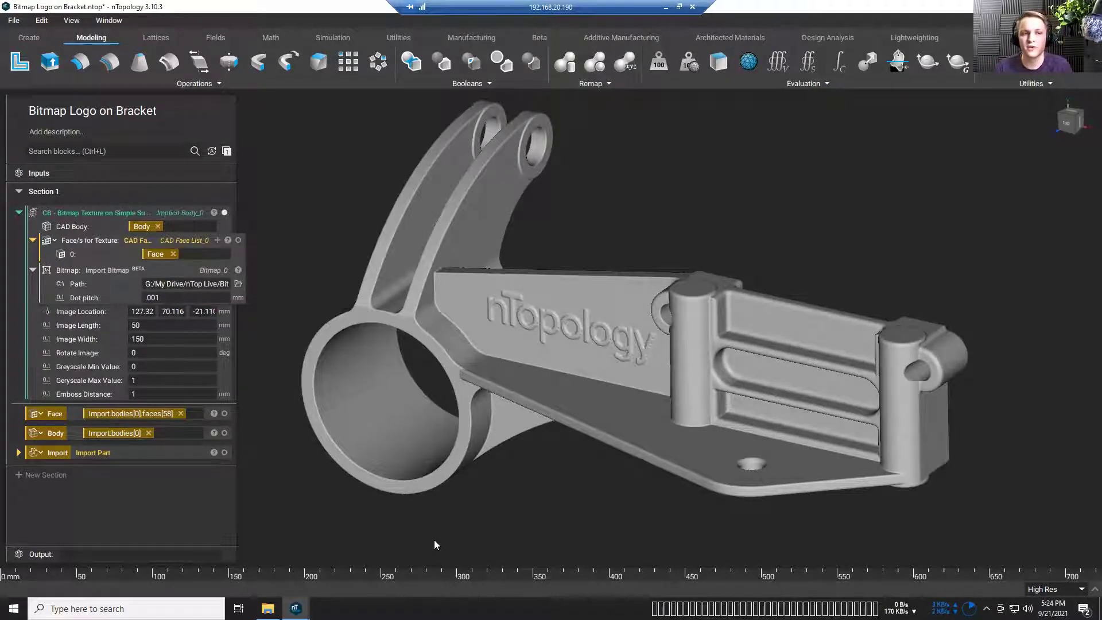
Switch to the Topopt Bracket with Logo document and inspect a pocket face
{"action": "left_click", "coordinate": [298, 608]}
{"action": "left_click", "coordinate": [358, 552]}
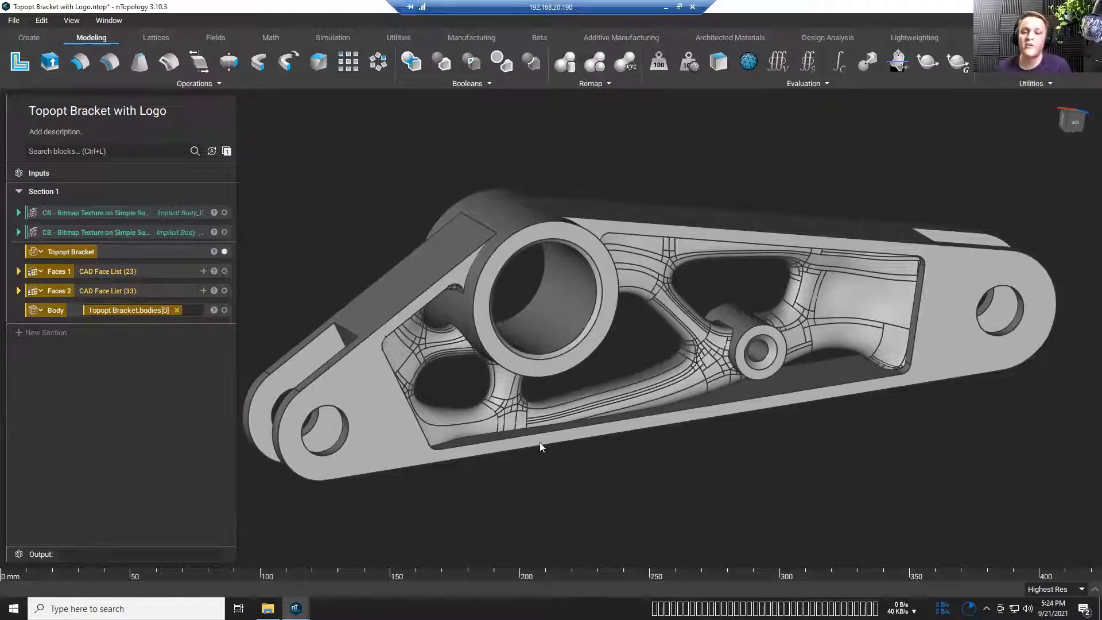
{"action": "right_click_drag", "start_coordinate": [621, 369], "coordinate": [617, 369]}
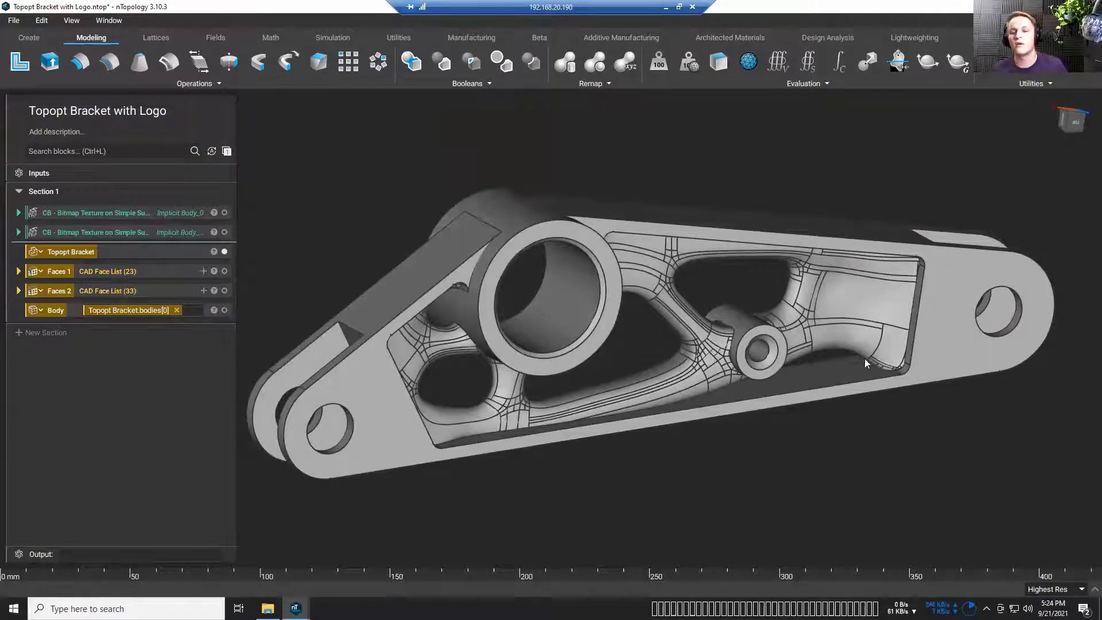
{"action": "left_click", "coordinate": [850, 295]}
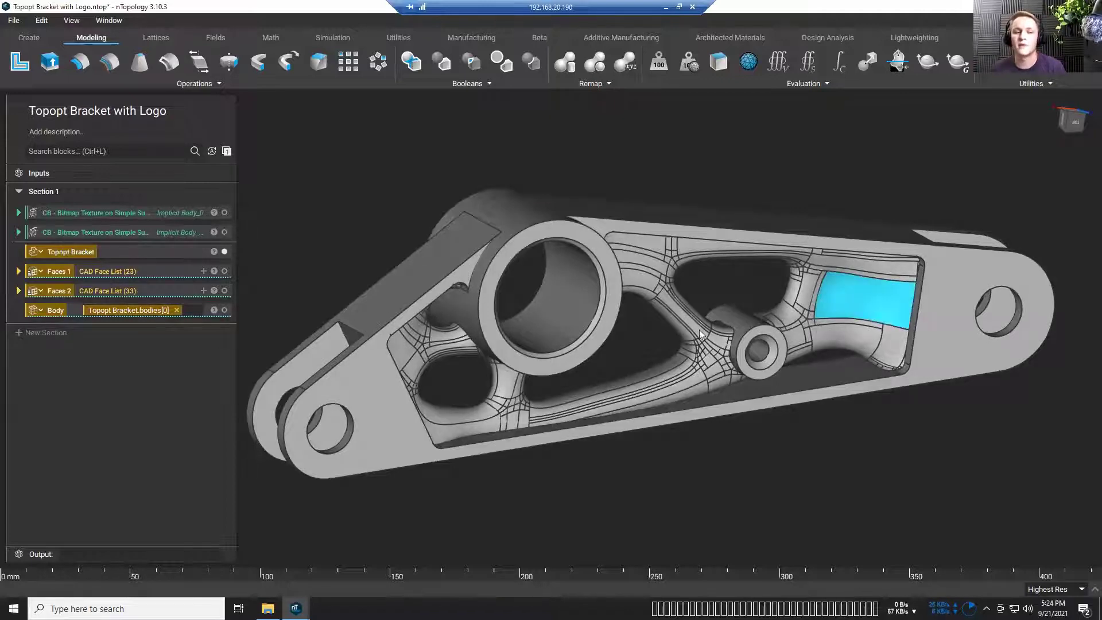
Expand the first Bitmap Texture block and display Faces 1 and the nT-logo textured body
{"action": "left_click", "coordinate": [19, 213]}
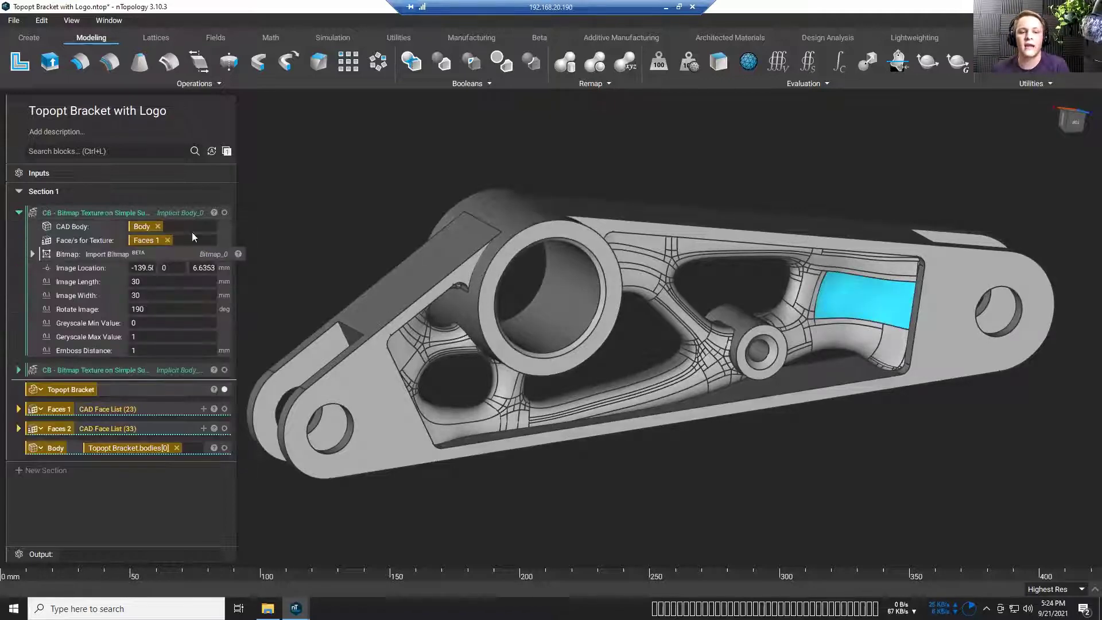
{"action": "left_click", "coordinate": [829, 323]}
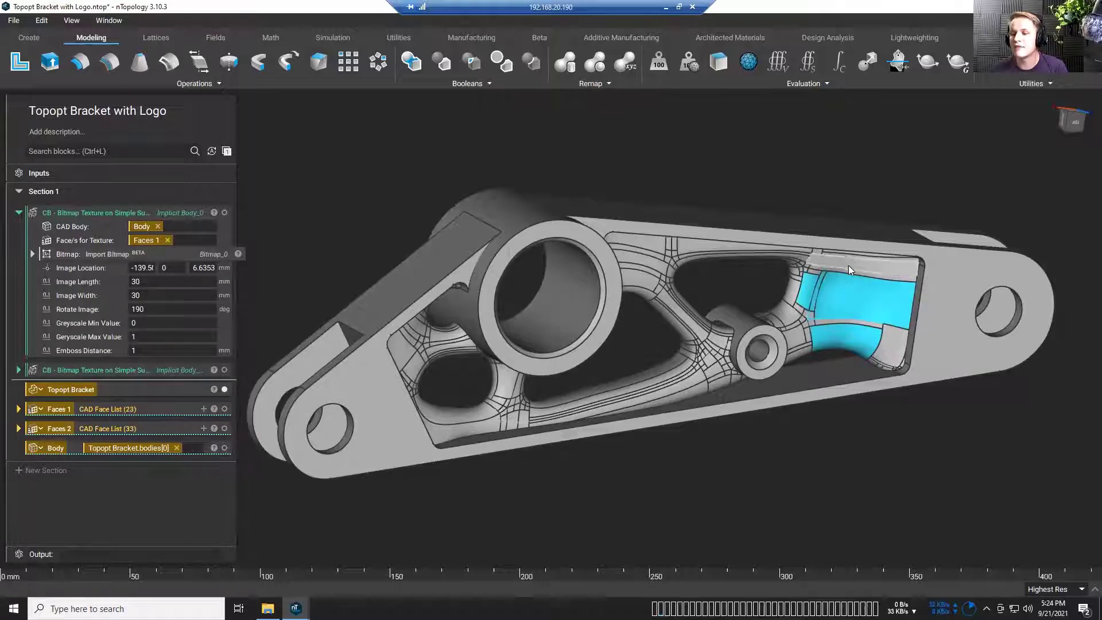
{"action": "key", "text": "Escape"}
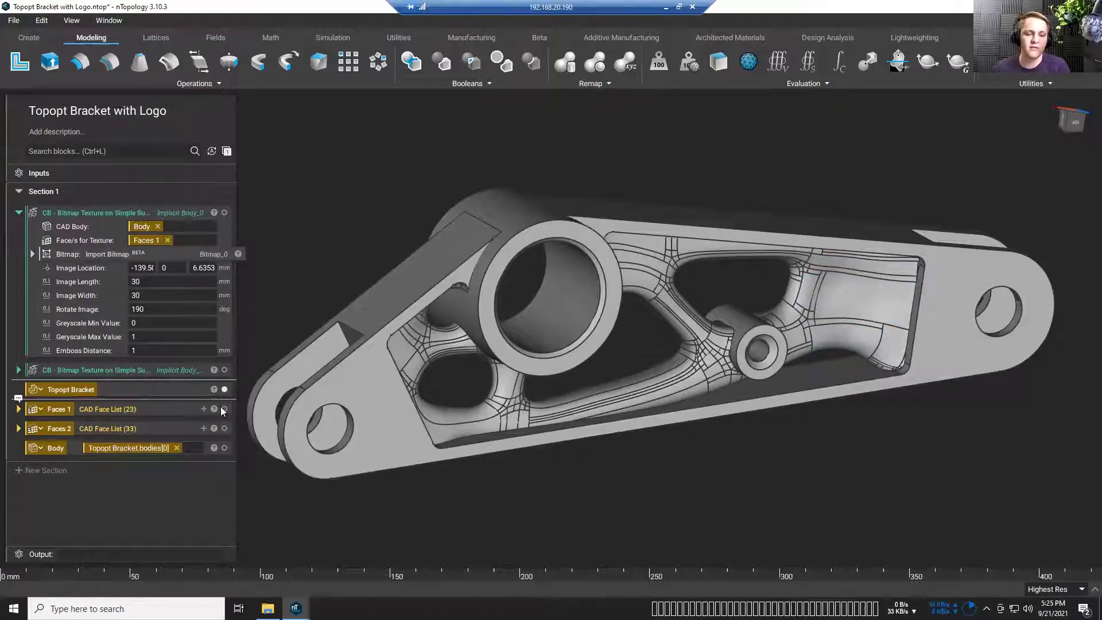
{"action": "left_click", "coordinate": [223, 409]}
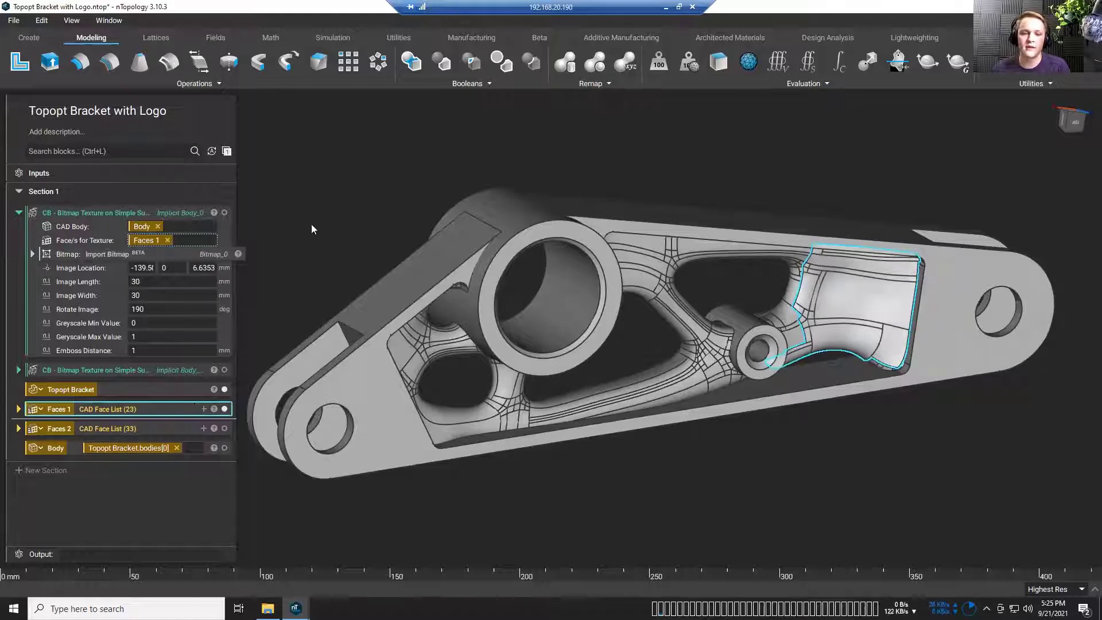
{"action": "left_click", "coordinate": [224, 213]}
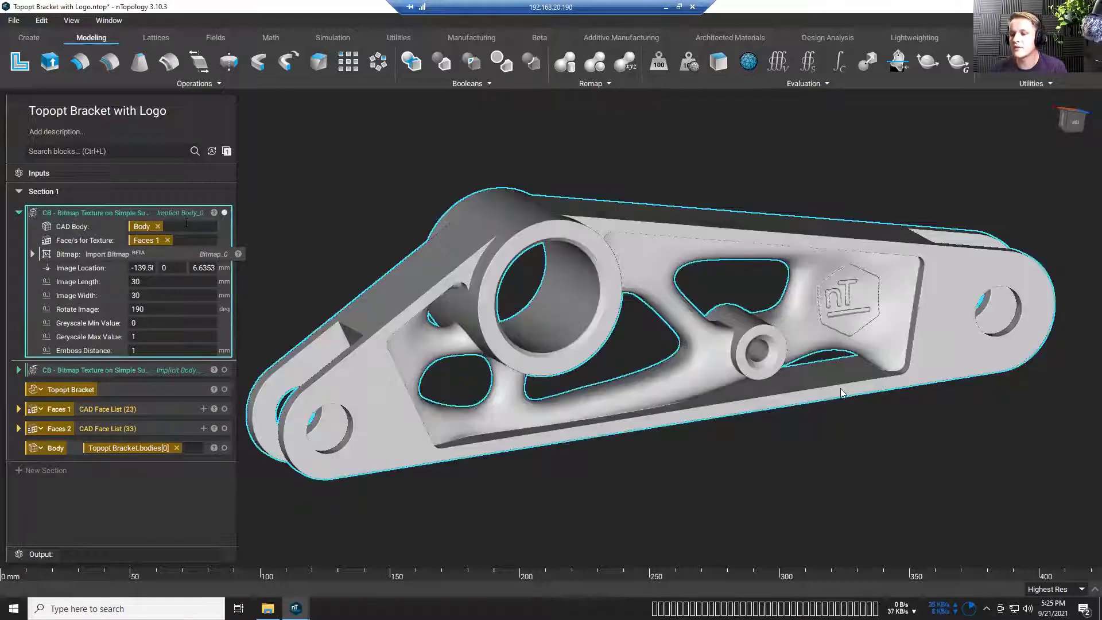
{"action": "left_click", "coordinate": [858, 394]}
{"action": "scroll", "coordinate": [625, 391], "scroll_direction": "up", "scroll_amount": 3}
{"action": "scroll", "coordinate": [621, 396], "scroll_direction": "up", "scroll_amount": 3}
{"action": "scroll", "coordinate": [579, 325], "scroll_direction": "up", "scroll_amount": 3}
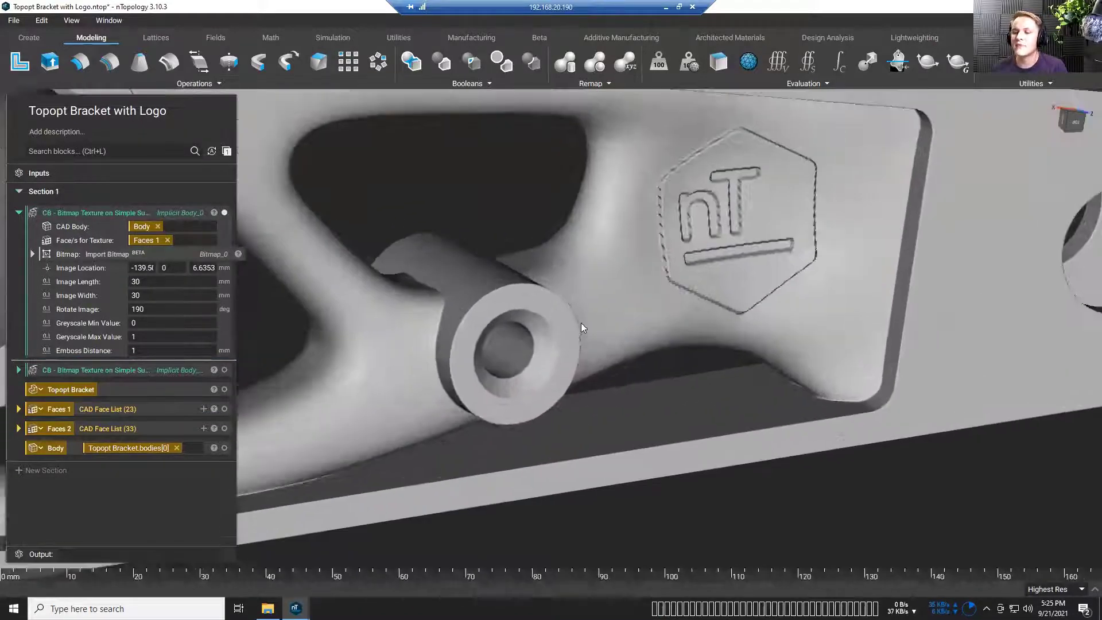
{"action": "scroll", "coordinate": [580, 325], "scroll_direction": "down", "scroll_amount": 3}
{"action": "mouse_move", "coordinate": [512, 353]}
{"action": "right_mouse_down"}
{"action": "mouse_move", "coordinate": [734, 334]}
{"action": "mouse_move", "coordinate": [726, 345]}
{"action": "mouse_move", "coordinate": [543, 319]}
{"action": "mouse_move", "coordinate": [355, 323]}
{"action": "mouse_move", "coordinate": [352, 334]}
{"action": "mouse_move", "coordinate": [601, 310]}
{"action": "mouse_move", "coordinate": [682, 351]}
{"action": "mouse_move", "coordinate": [755, 361]}
{"action": "mouse_move", "coordinate": [592, 327]}
{"action": "mouse_move", "coordinate": [562, 383]}
{"action": "mouse_move", "coordinate": [733, 340]}
{"action": "mouse_move", "coordinate": [669, 323]}
{"action": "mouse_move", "coordinate": [679, 336]}
{"action": "mouse_move", "coordinate": [659, 342]}
{"action": "right_mouse_up"}
{"action": "scroll", "coordinate": [593, 327], "scroll_direction": "down", "scroll_amount": 3}
{"action": "scroll", "coordinate": [552, 326], "scroll_direction": "down", "scroll_amount": 3}
{"action": "scroll", "coordinate": [561, 383], "scroll_direction": "up", "scroll_amount": 3}
{"action": "scroll", "coordinate": [679, 337], "scroll_direction": "up", "scroll_amount": 3}
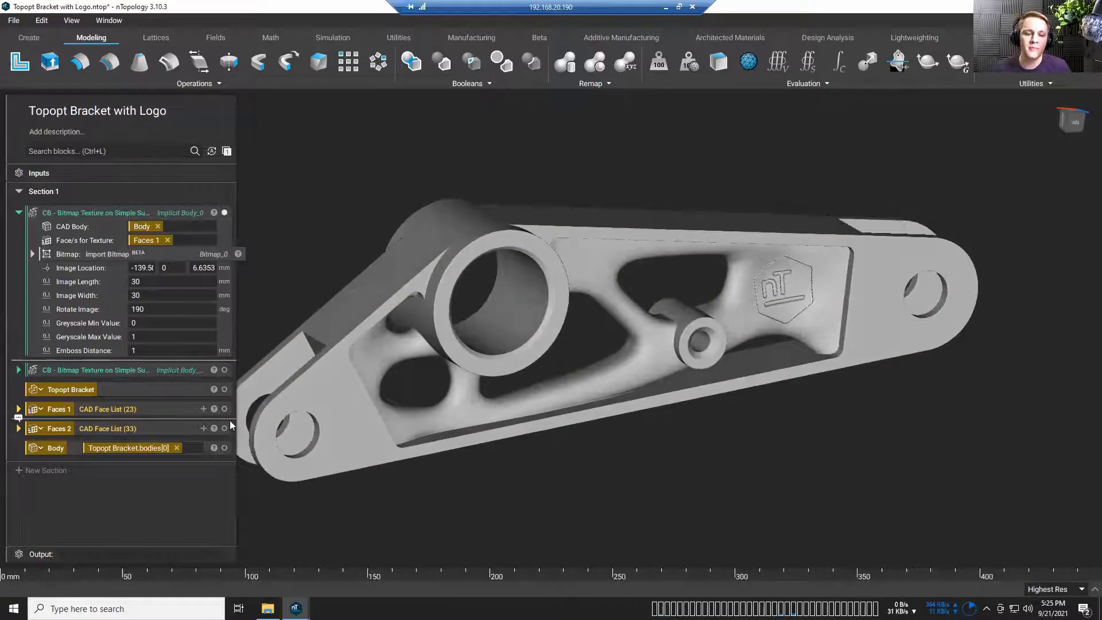
{"action": "left_click", "coordinate": [223, 448]}
{"action": "left_click", "coordinate": [224, 213]}
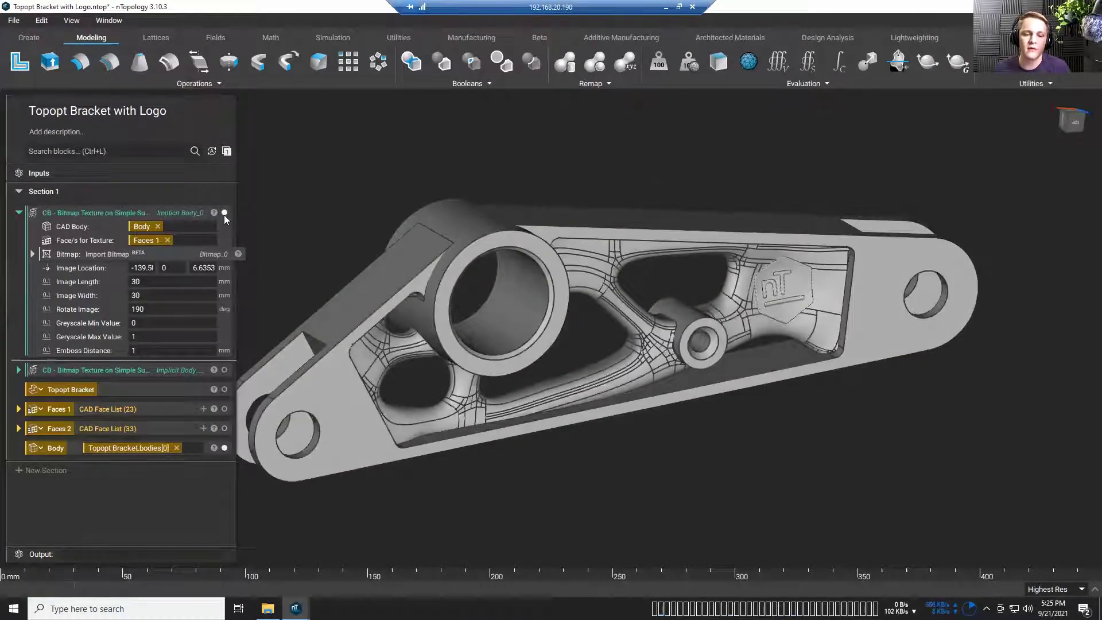
{"action": "left_click", "coordinate": [225, 429]}
{"action": "left_click", "coordinate": [150, 428]}
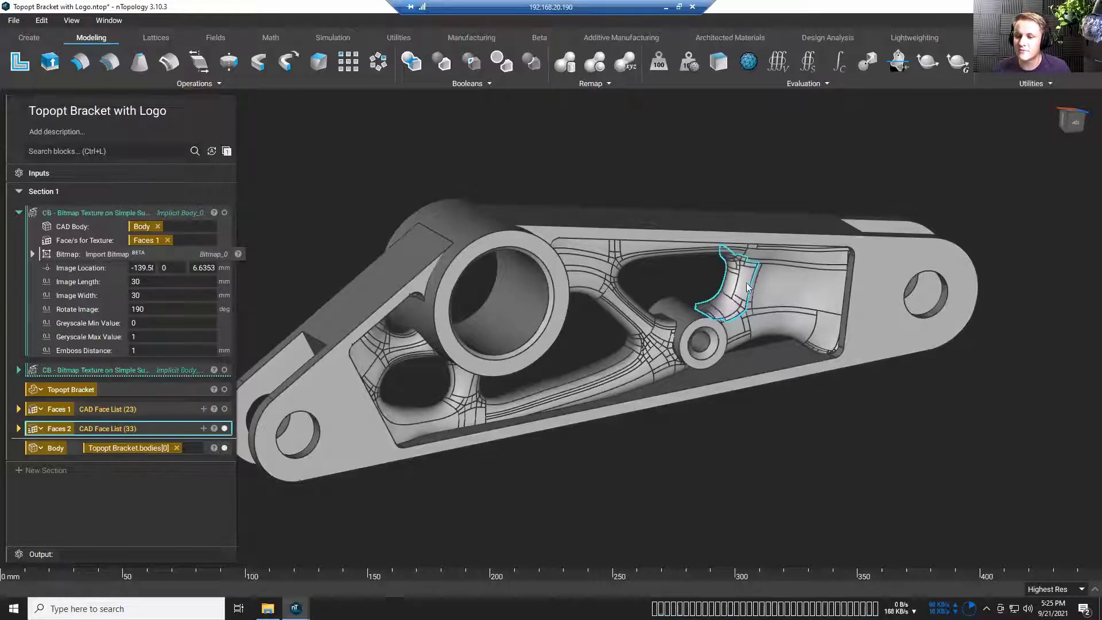
{"action": "right_click_drag", "start_coordinate": [767, 342], "coordinate": [762, 347]}
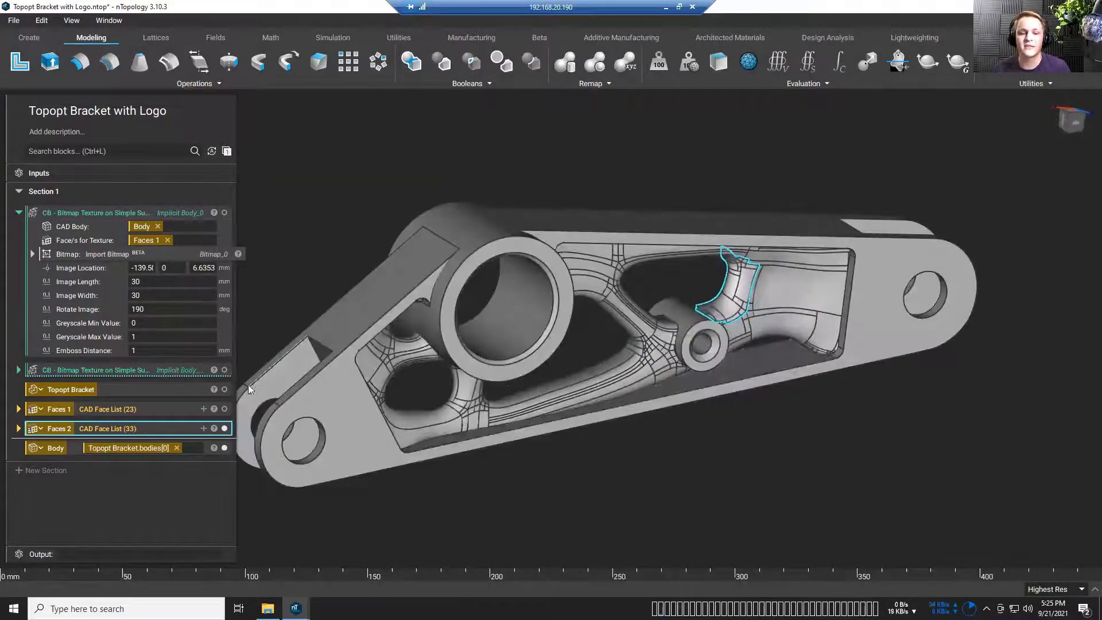
{"action": "left_click", "coordinate": [224, 369]}
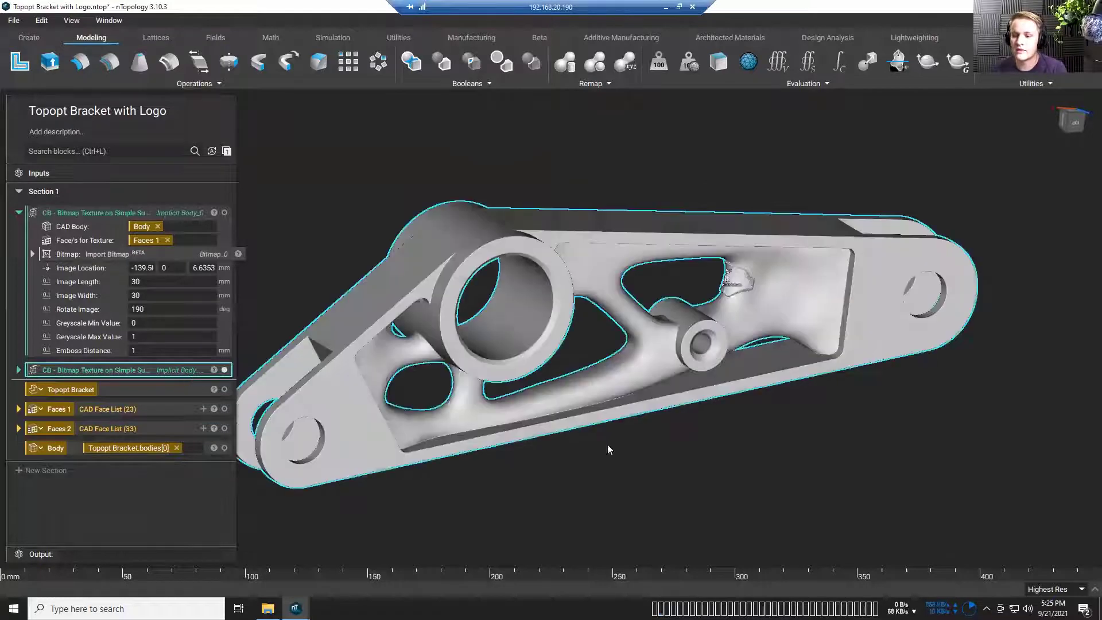
{"action": "mouse_move", "coordinate": [657, 450]}
{"action": "right_mouse_down"}
{"action": "mouse_move", "coordinate": [765, 445]}
{"action": "mouse_move", "coordinate": [723, 449]}
{"action": "right_mouse_up"}
{"action": "scroll", "coordinate": [714, 275], "scroll_direction": "up", "scroll_amount": 2}
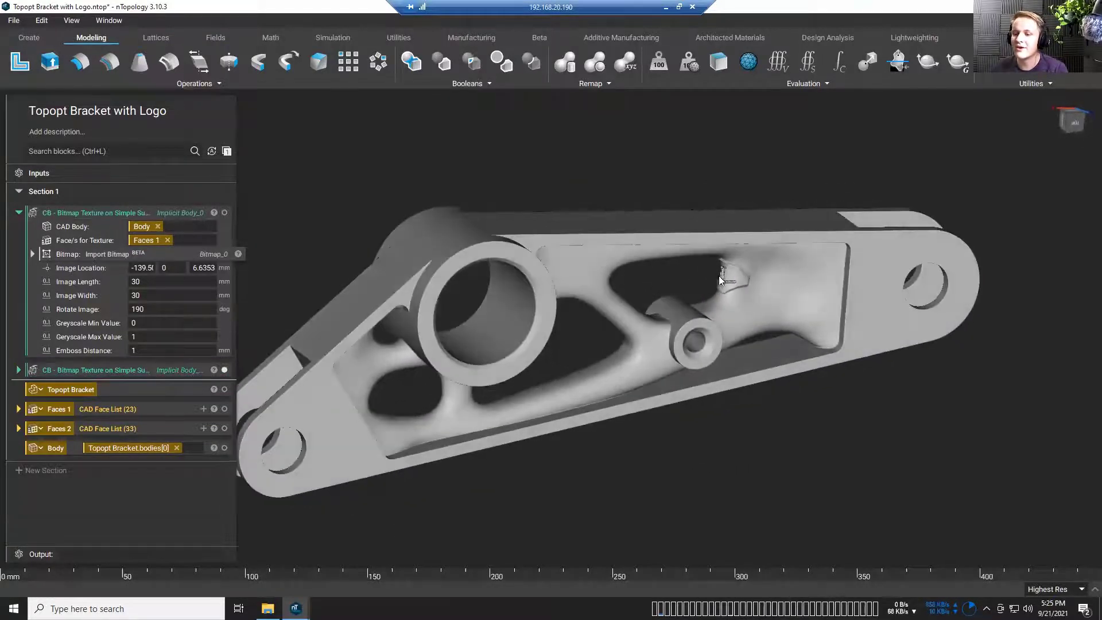
{"action": "right_click_drag", "start_coordinate": [763, 342], "coordinate": [789, 345]}
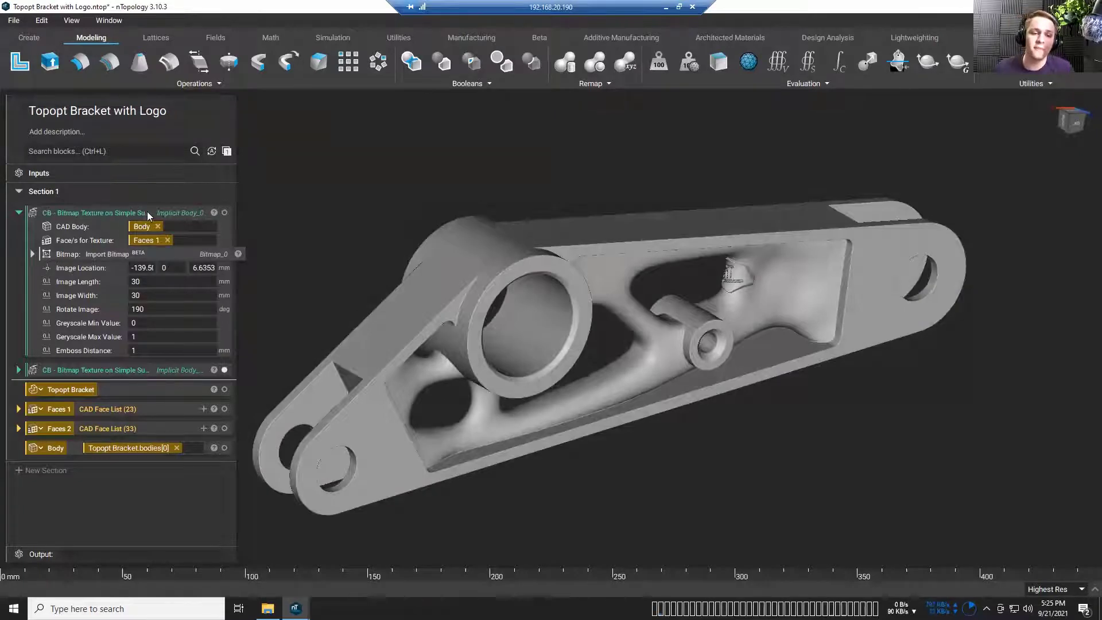
{"action": "mouse_move", "coordinate": [680, 353]}
{"action": "right_mouse_down"}
{"action": "mouse_move", "coordinate": [717, 321]}
{"action": "mouse_move", "coordinate": [703, 327]}
{"action": "right_mouse_up"}
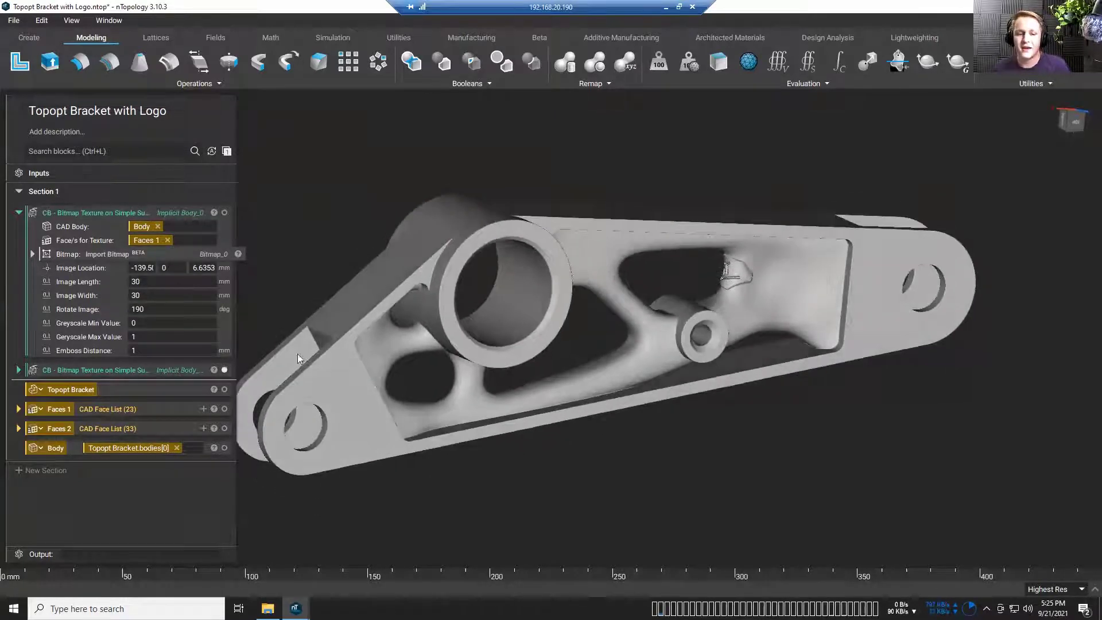
{"action": "left_click", "coordinate": [224, 213]}
{"action": "left_click", "coordinate": [224, 369]}
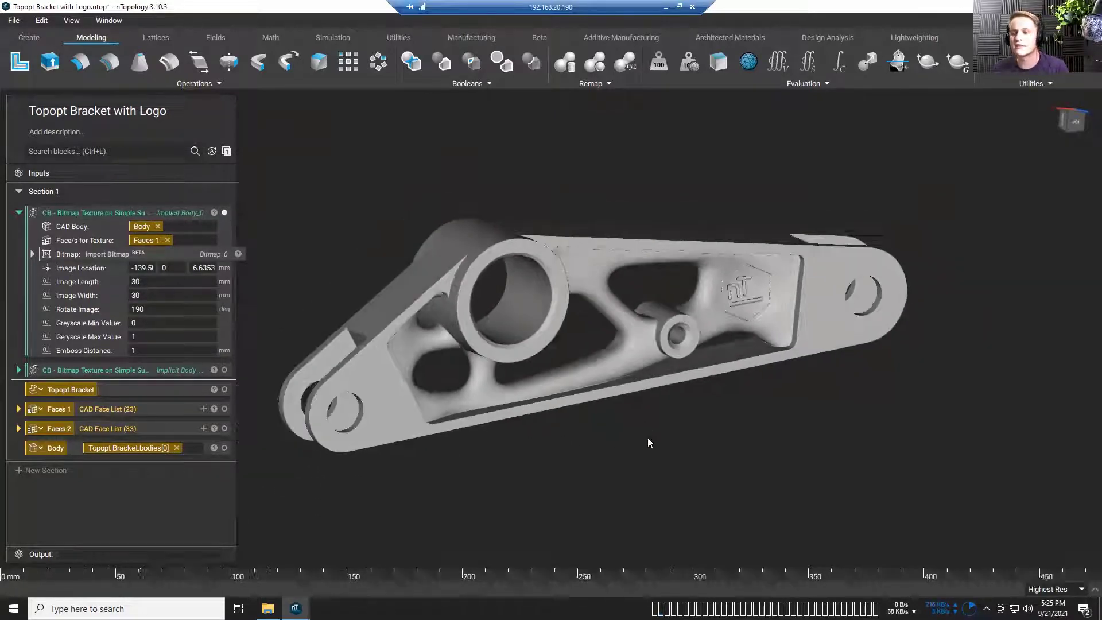
{"action": "right_click_drag", "start_coordinate": [648, 438], "coordinate": [678, 463]}
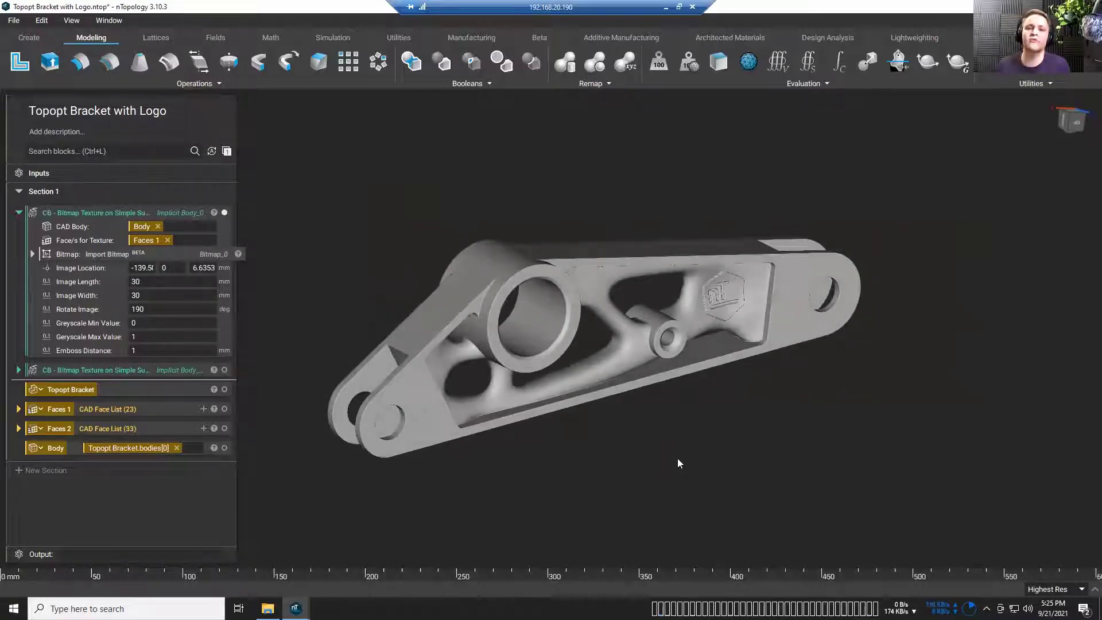
{"action": "mouse_move", "coordinate": [677, 464]}
{"action": "right_mouse_down"}
{"action": "mouse_move", "coordinate": [682, 445]}
{"action": "mouse_move", "coordinate": [665, 458]}
{"action": "mouse_move", "coordinate": [689, 465]}
{"action": "right_mouse_up"}
{"action": "scroll", "coordinate": [665, 459], "scroll_direction": "up", "scroll_amount": 2}
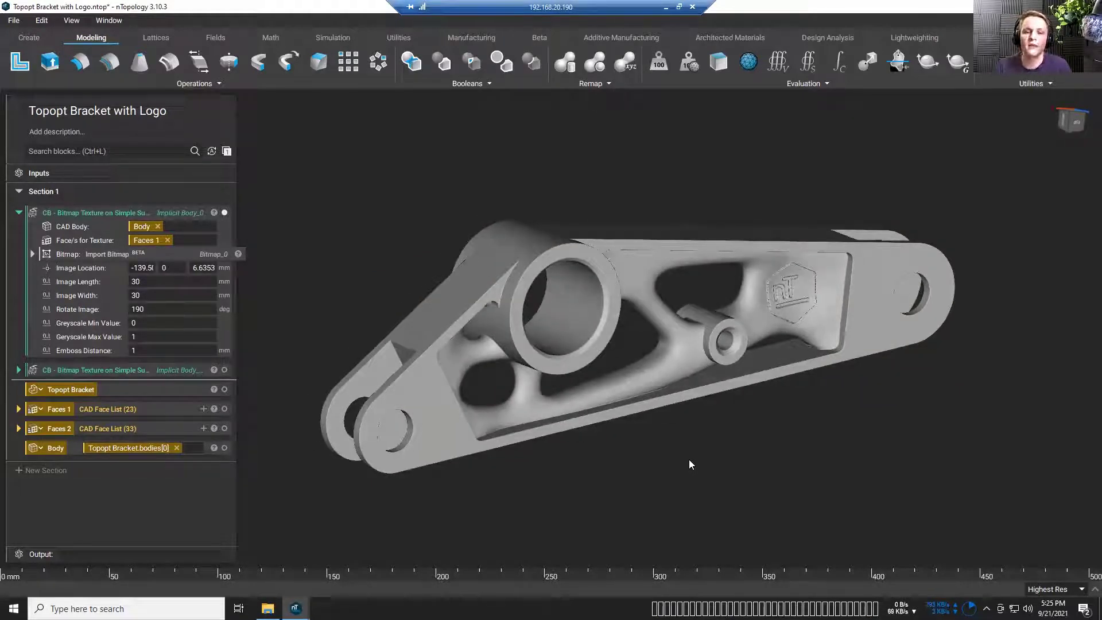
{"action": "left_click", "coordinate": [132, 215]}
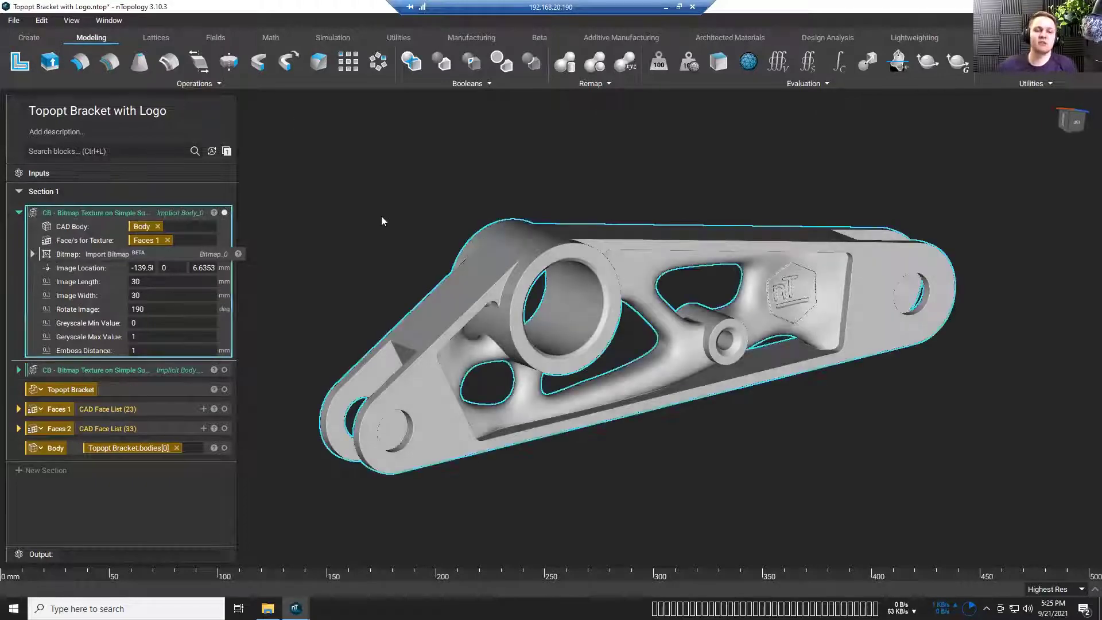
Switch through the CB notebook to Bitmap Logo on Bracket and orbit slightly
{"action": "left_click", "coordinate": [383, 216]}
{"action": "mouse_move", "coordinate": [295, 609]}
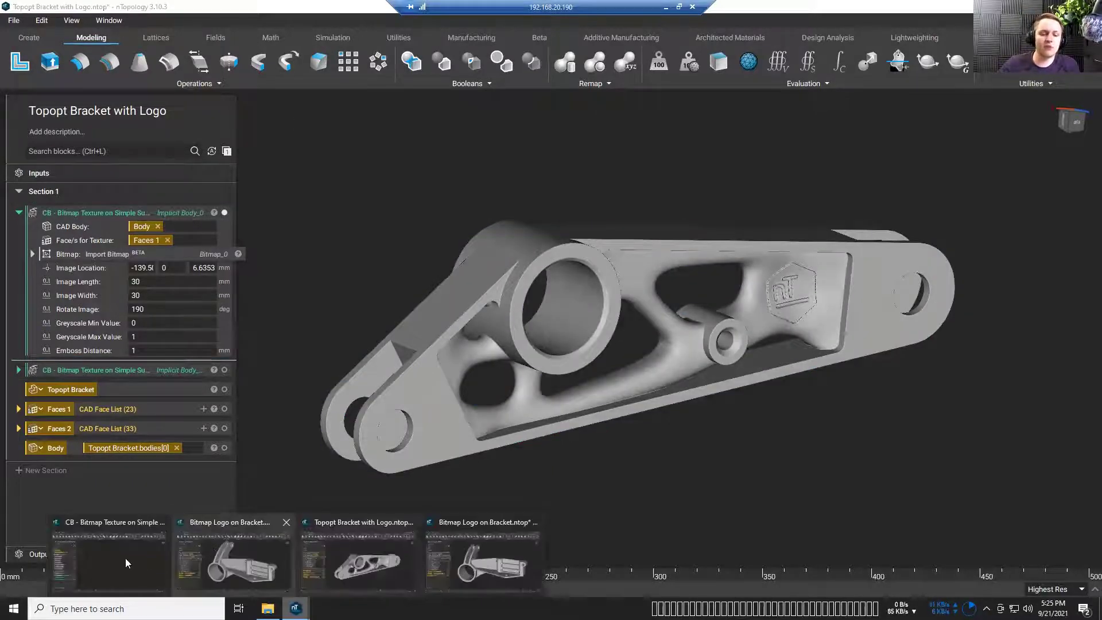
{"action": "left_click", "coordinate": [125, 559]}
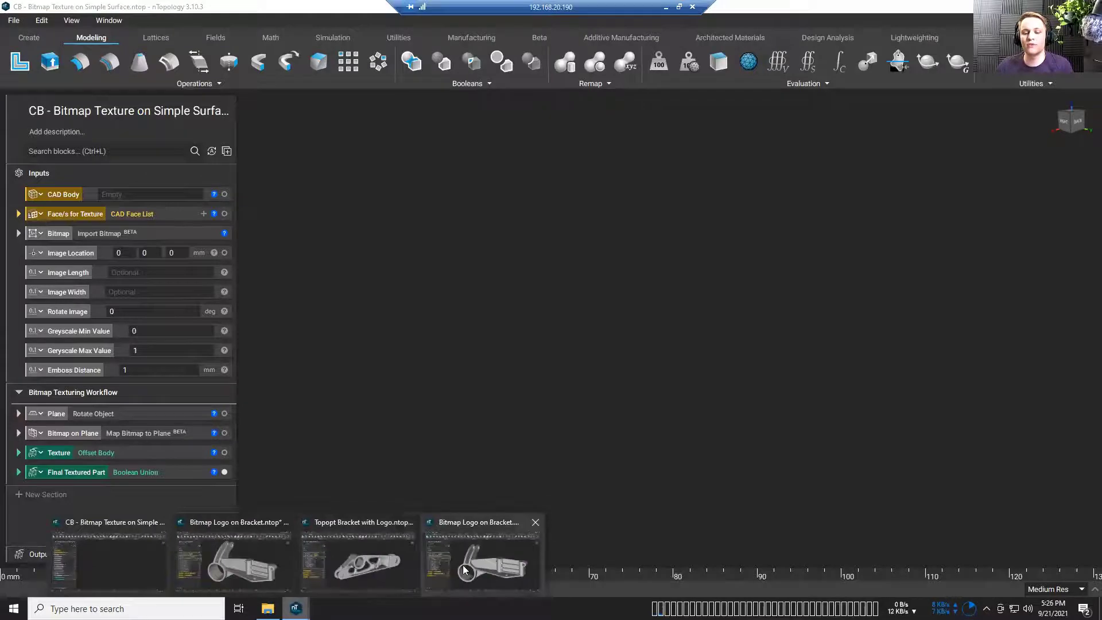
{"action": "left_click", "coordinate": [465, 568]}
{"action": "middle_click_drag", "start_coordinate": [419, 444], "coordinate": [456, 426]}
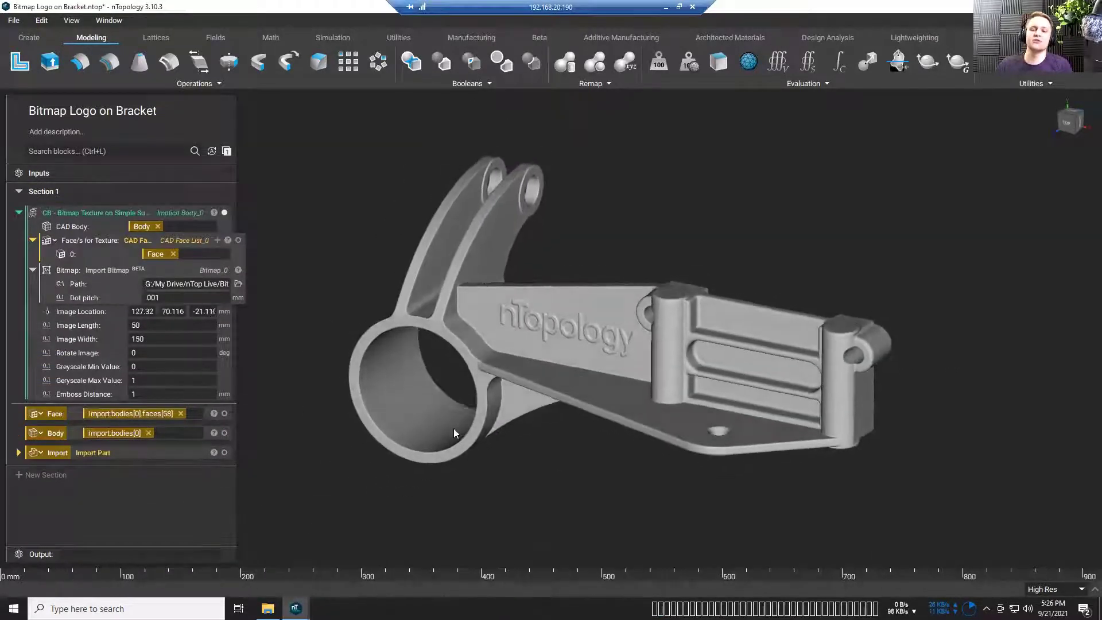